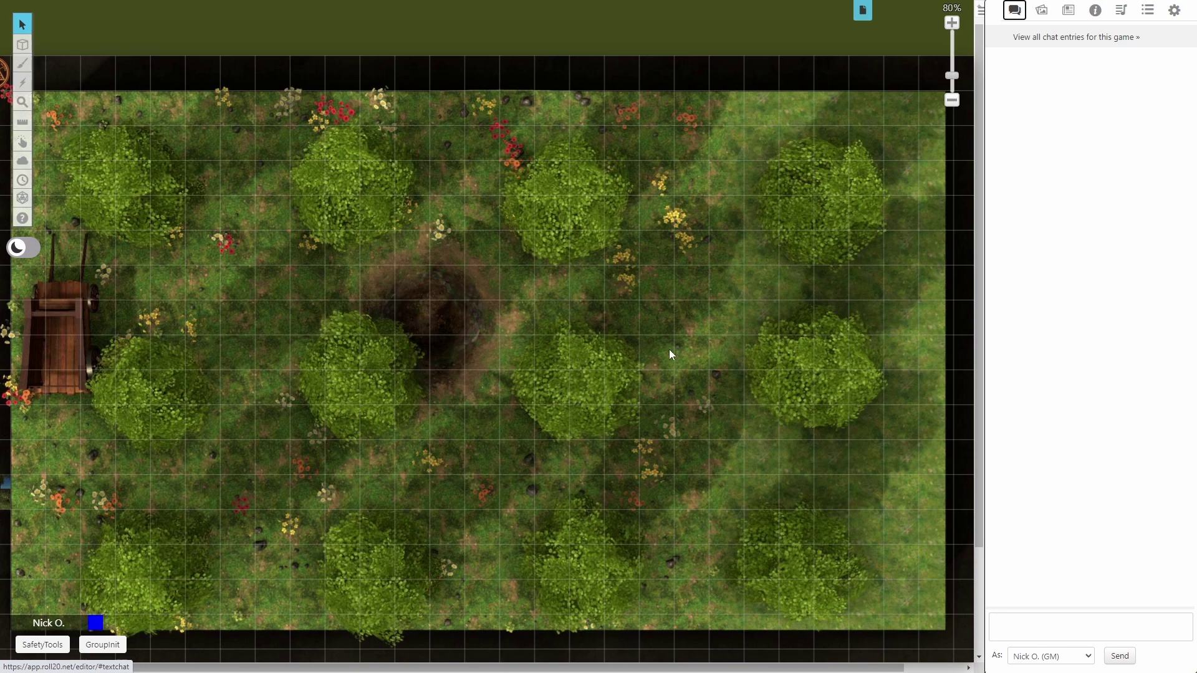
- Place the first plain Goblin (MM) monster from the D&D 5th Edition compendium on the map near the pit
click(1095, 10)
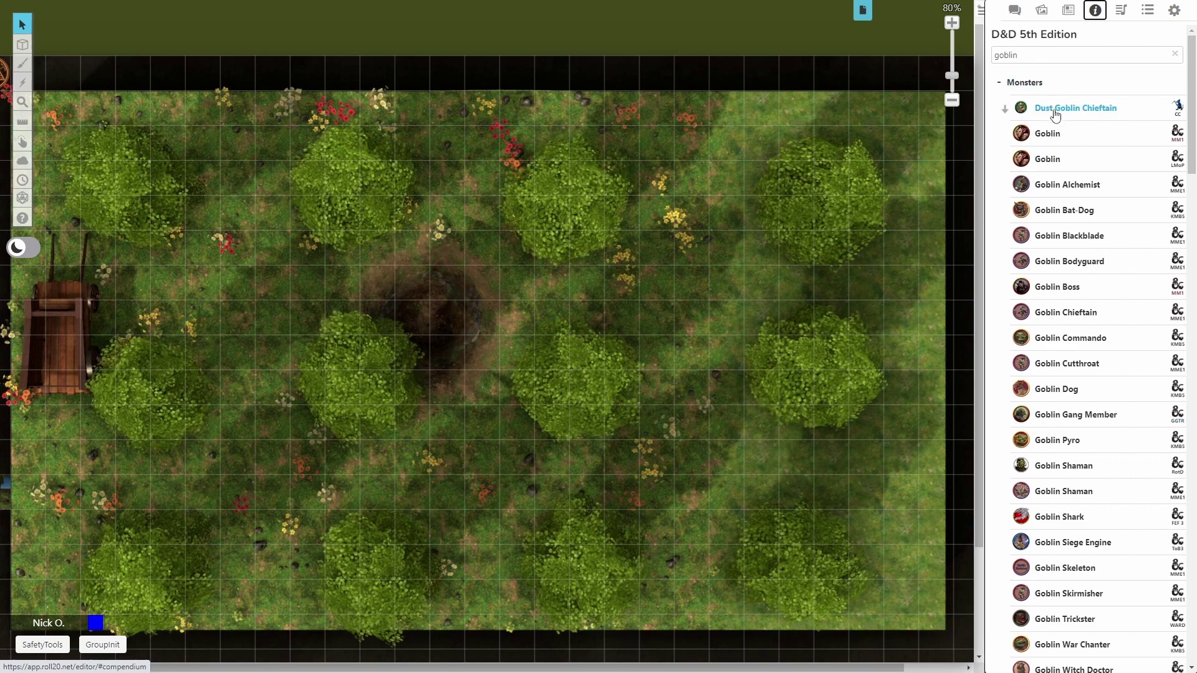
drag(1052, 136, 580, 299)
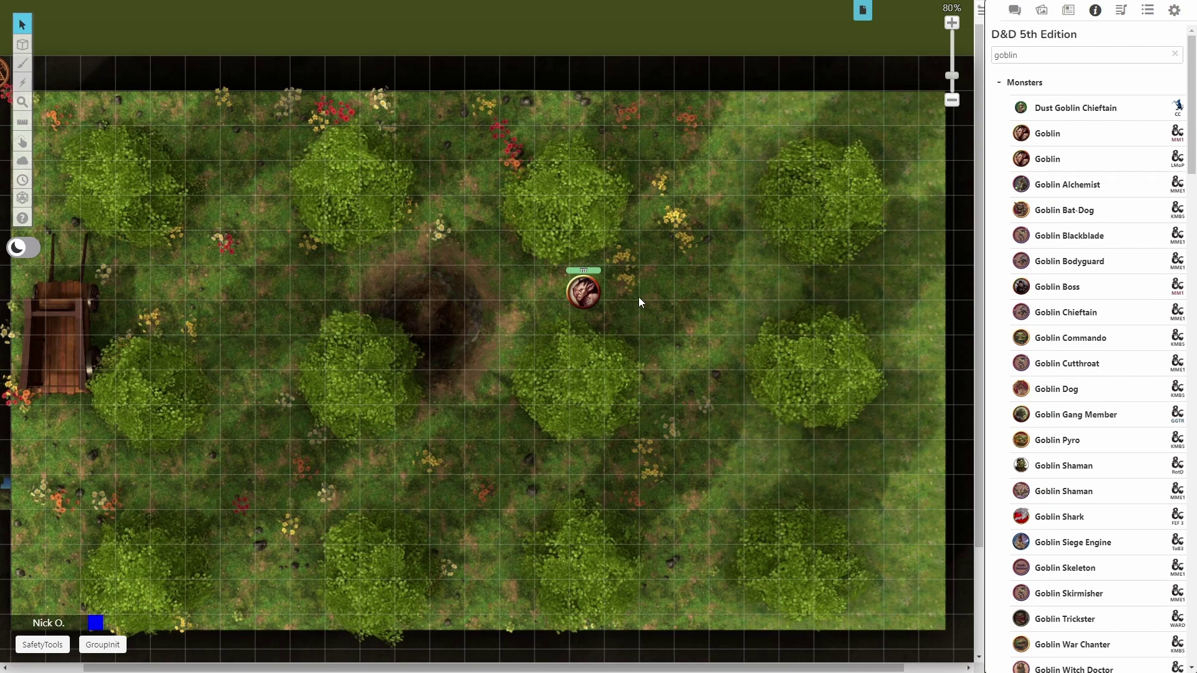
- Duplicate the Goblin character in the journal and close its sheet
click(1068, 10)
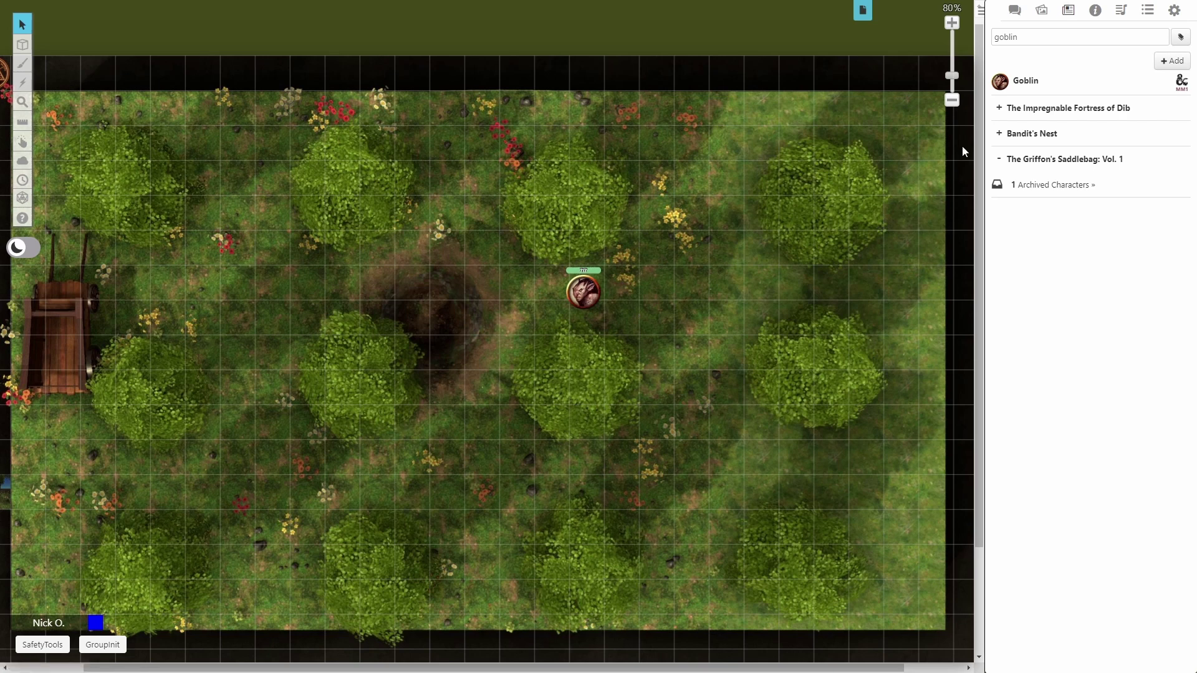
click(1024, 82)
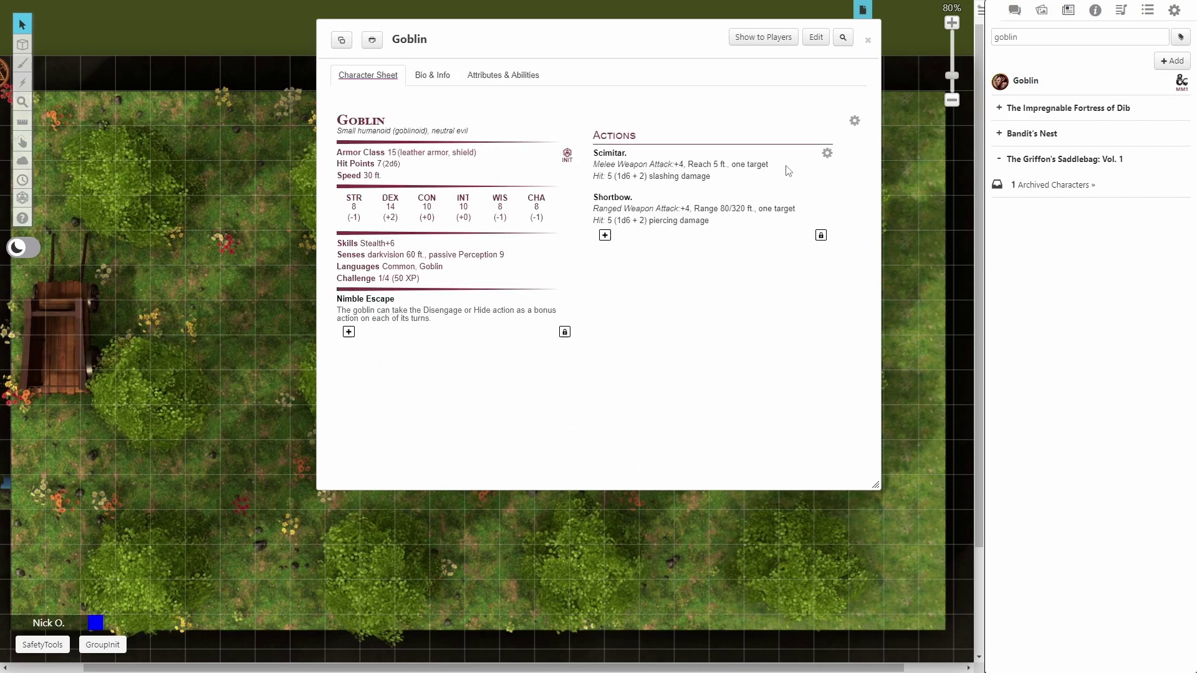
click(816, 38)
click(602, 294)
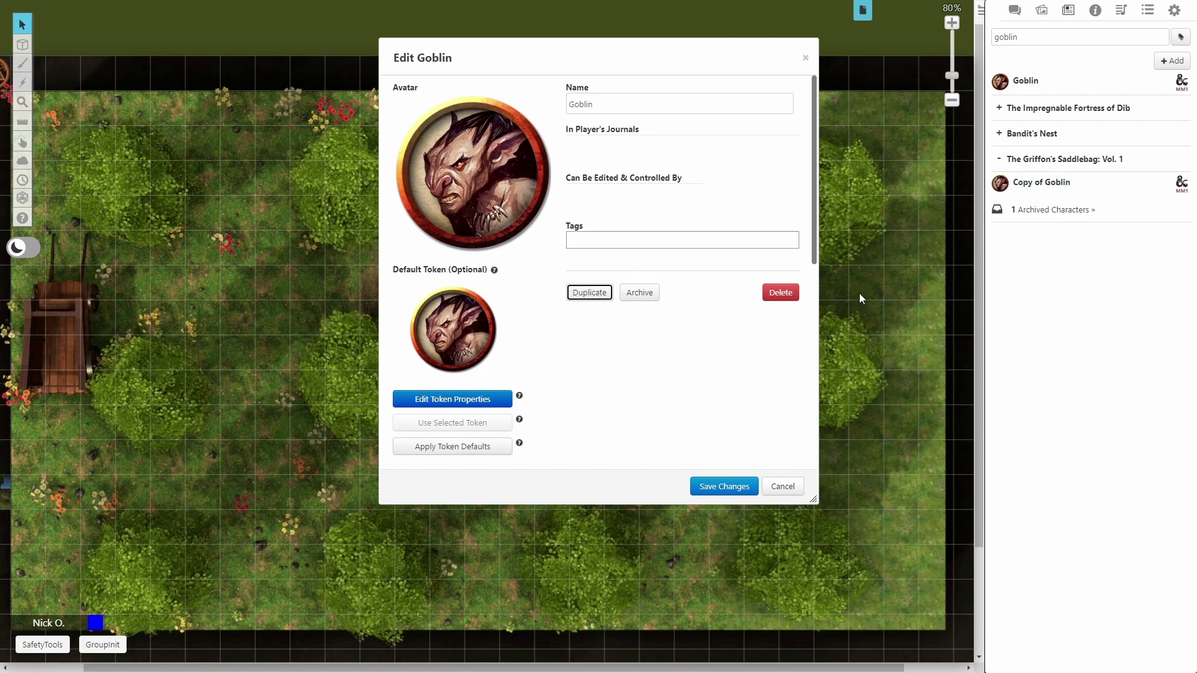
mouse_move(528, 115)
click(806, 57)
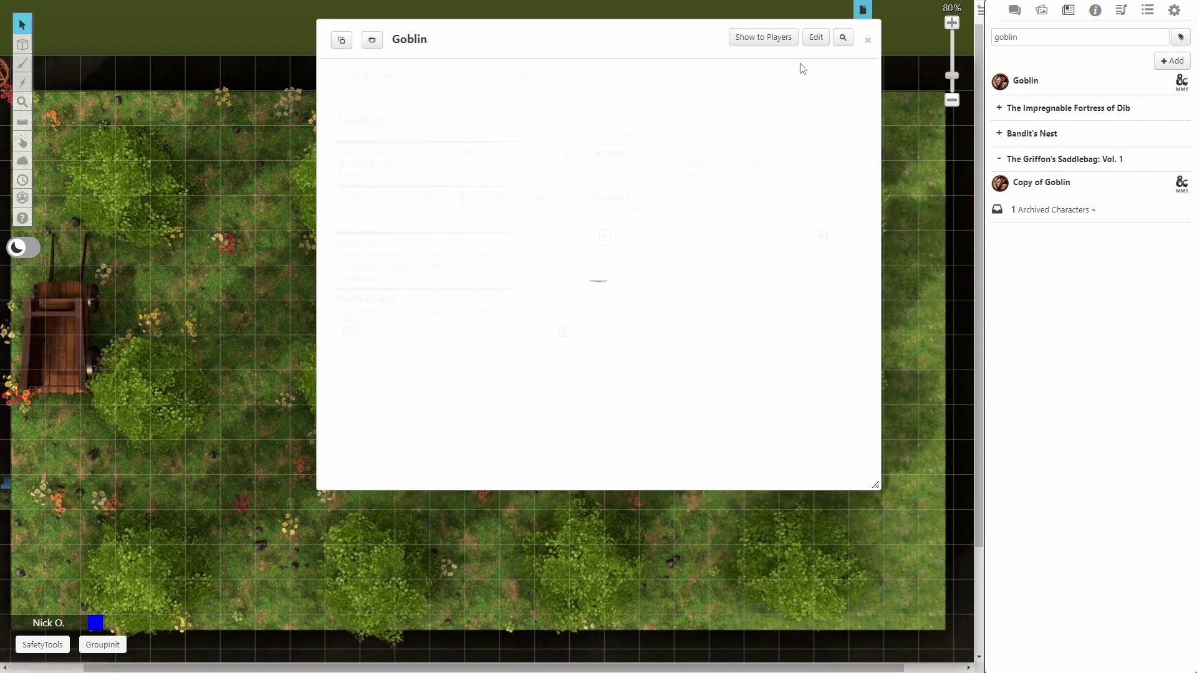
click(868, 41)
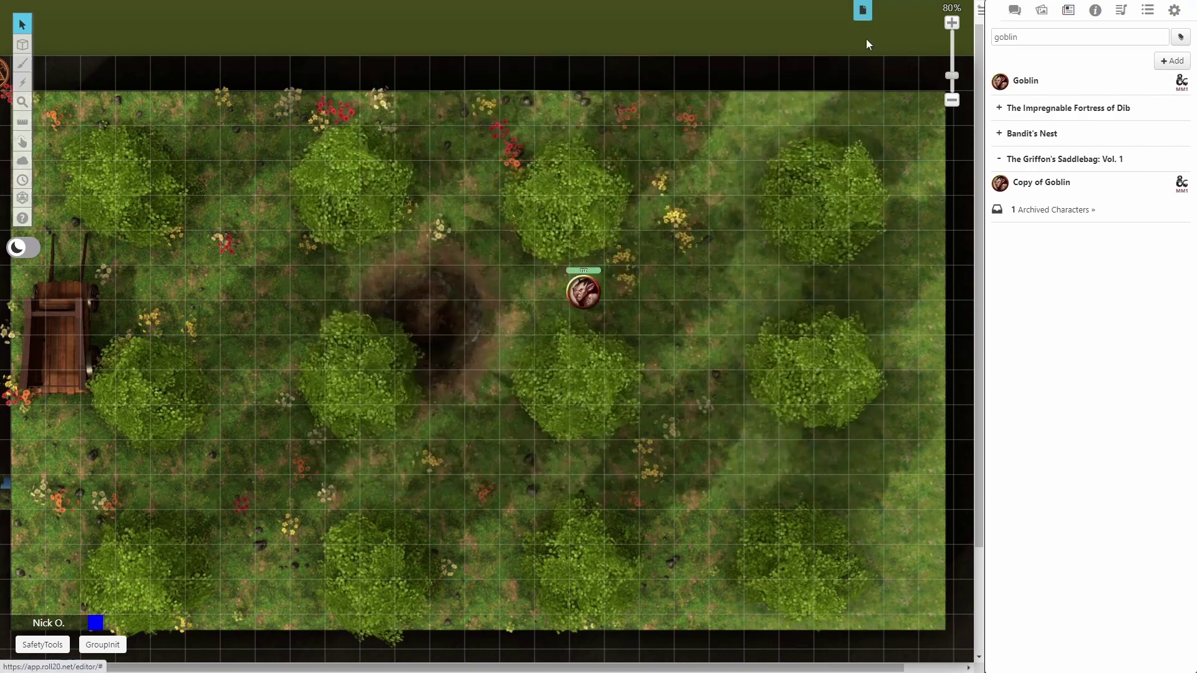
- Rename the Copy of Goblin character as "Demon Apple"
click(1040, 184)
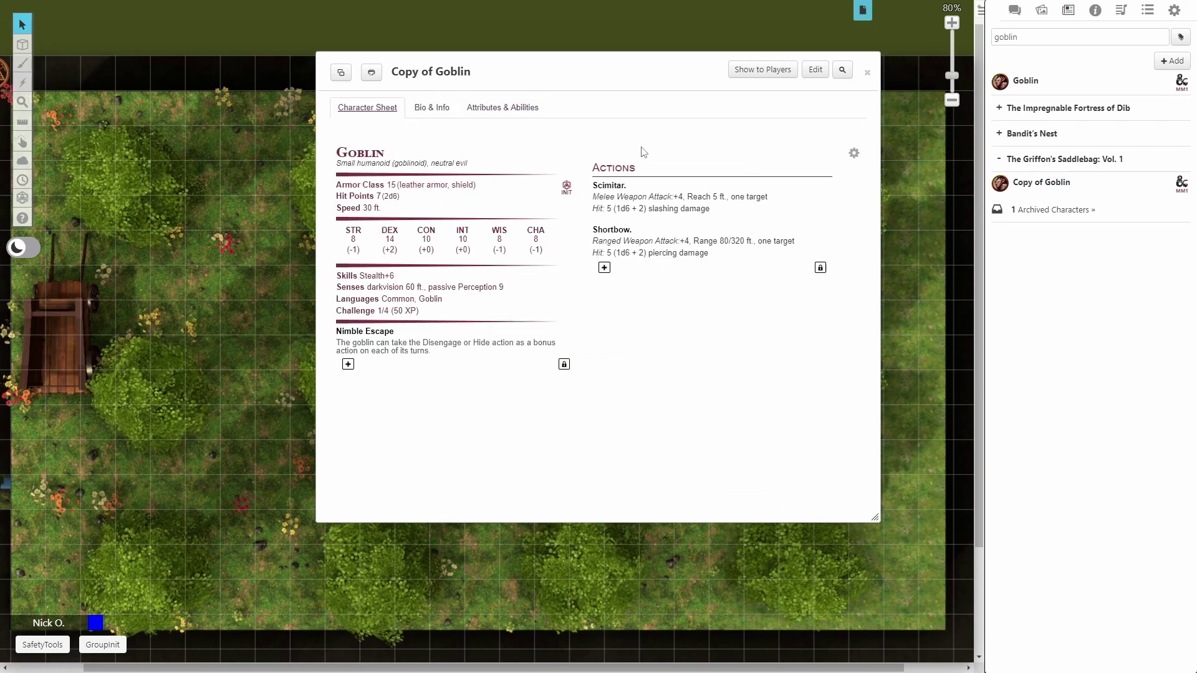
click(814, 69)
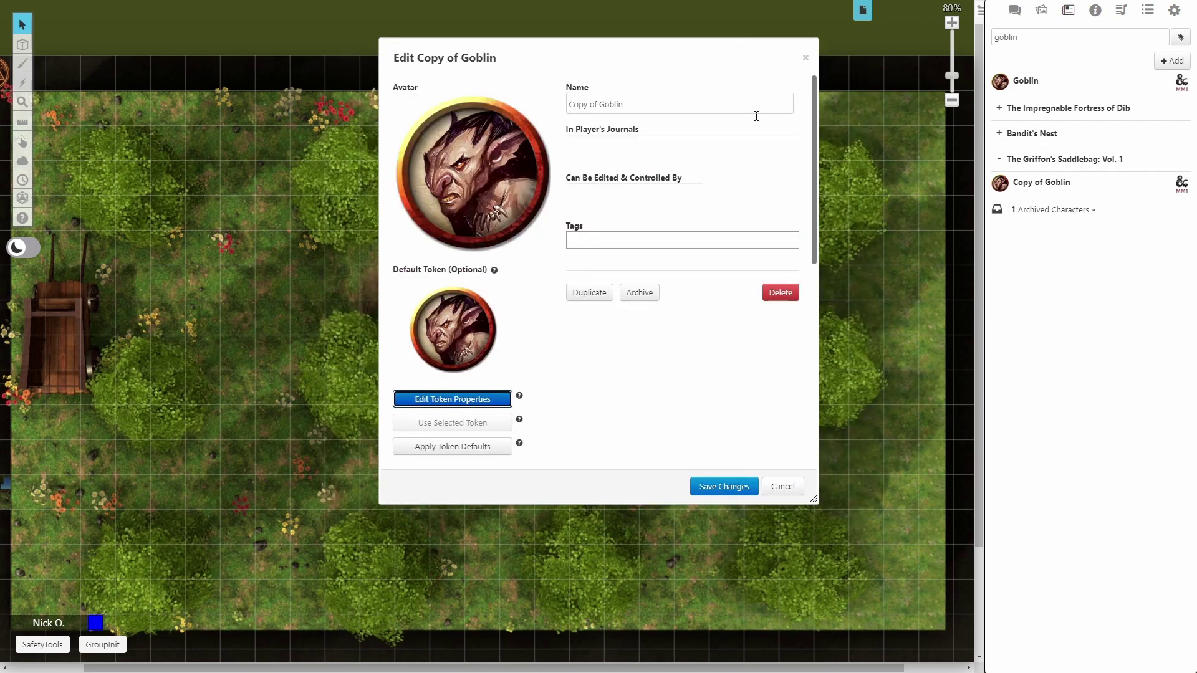
drag(634, 106, 568, 98)
text(Demon Ap)
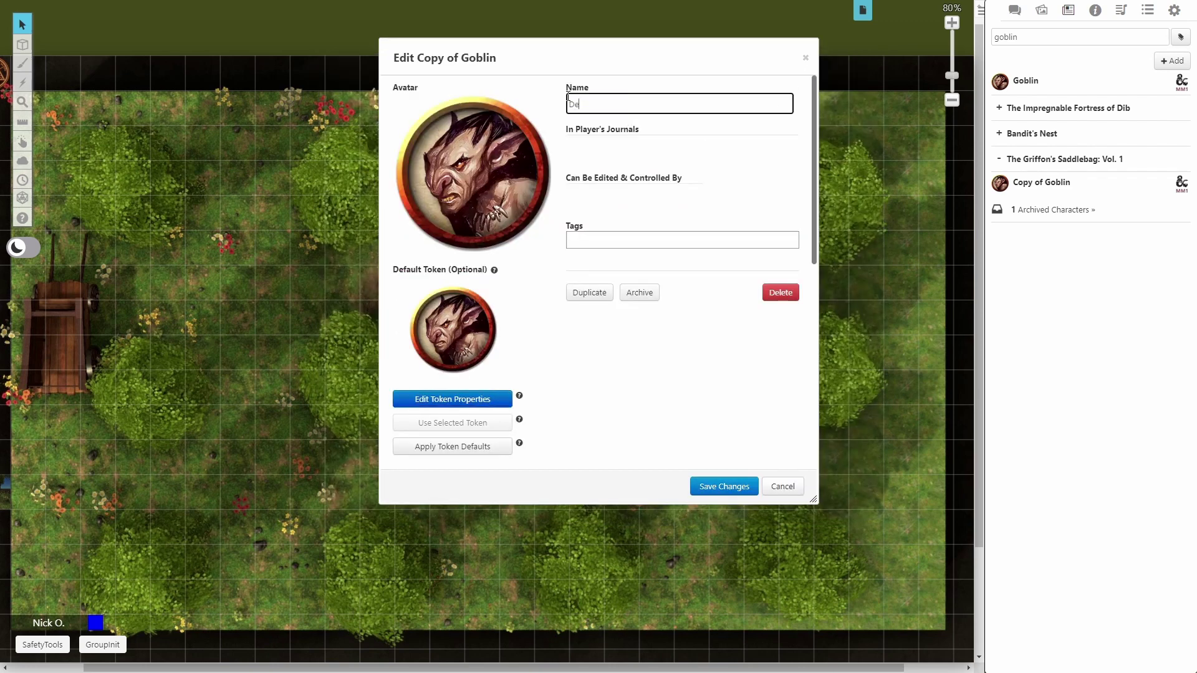
text(ple)
key(Tab)
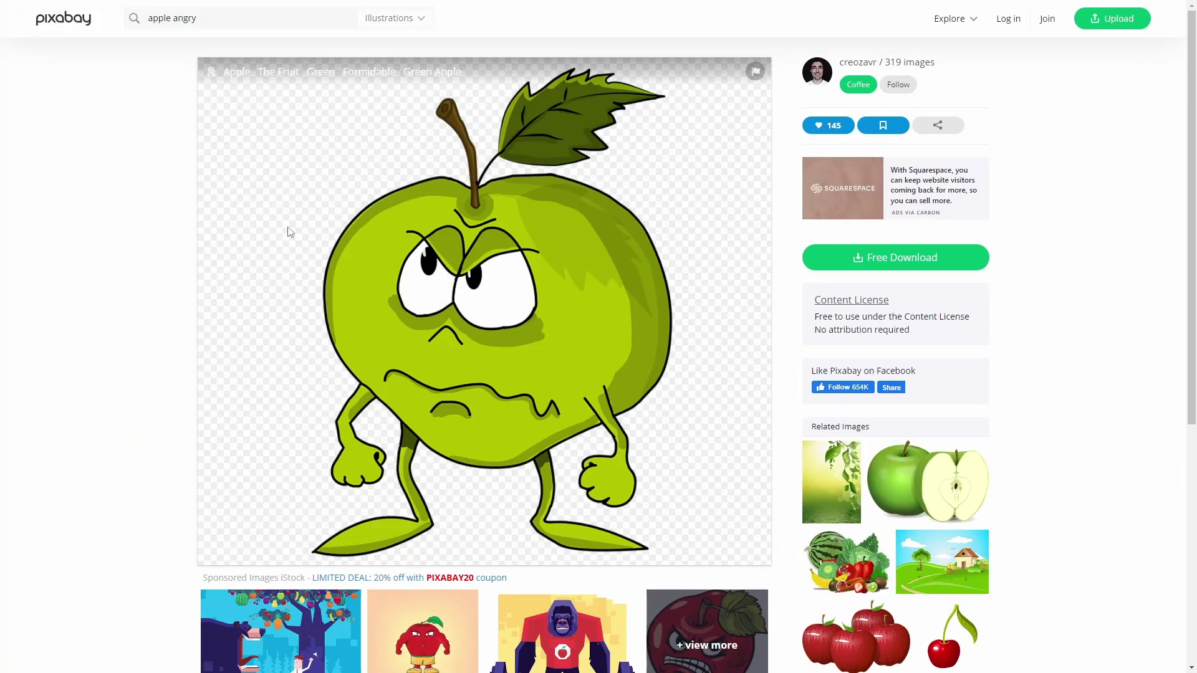
- Download the angry green apple illustration from Pixabay and load the PNG into the Token Stamp workspace
click(917, 262)
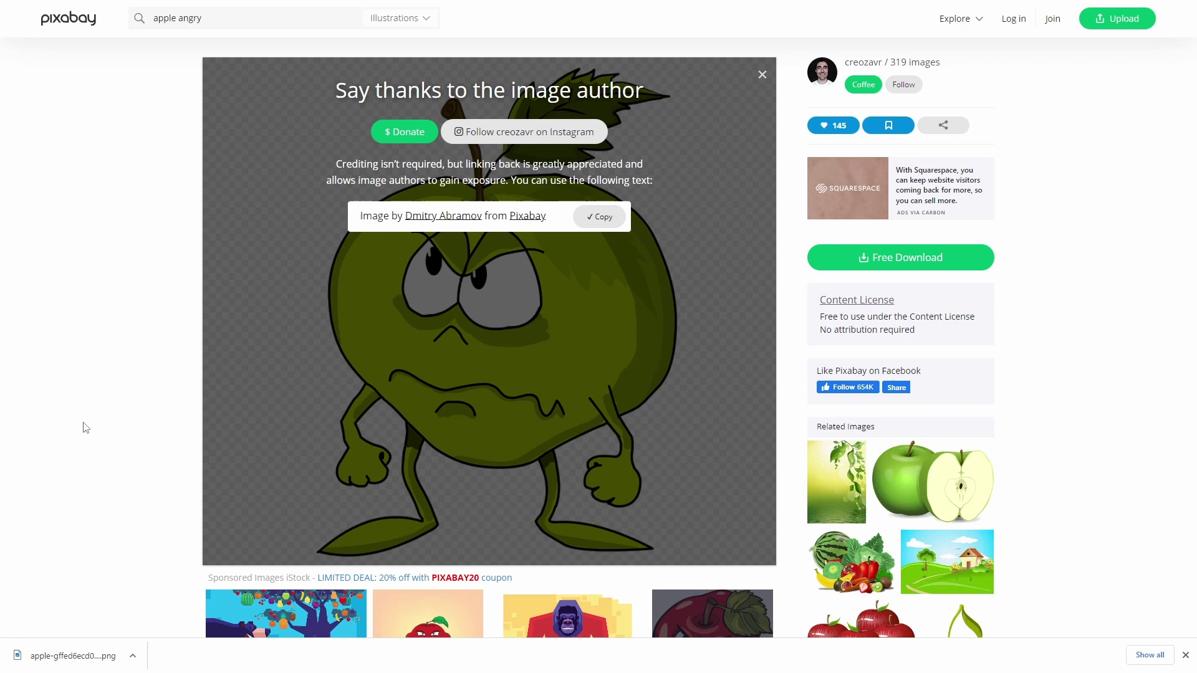
key(ctrl+Tab)
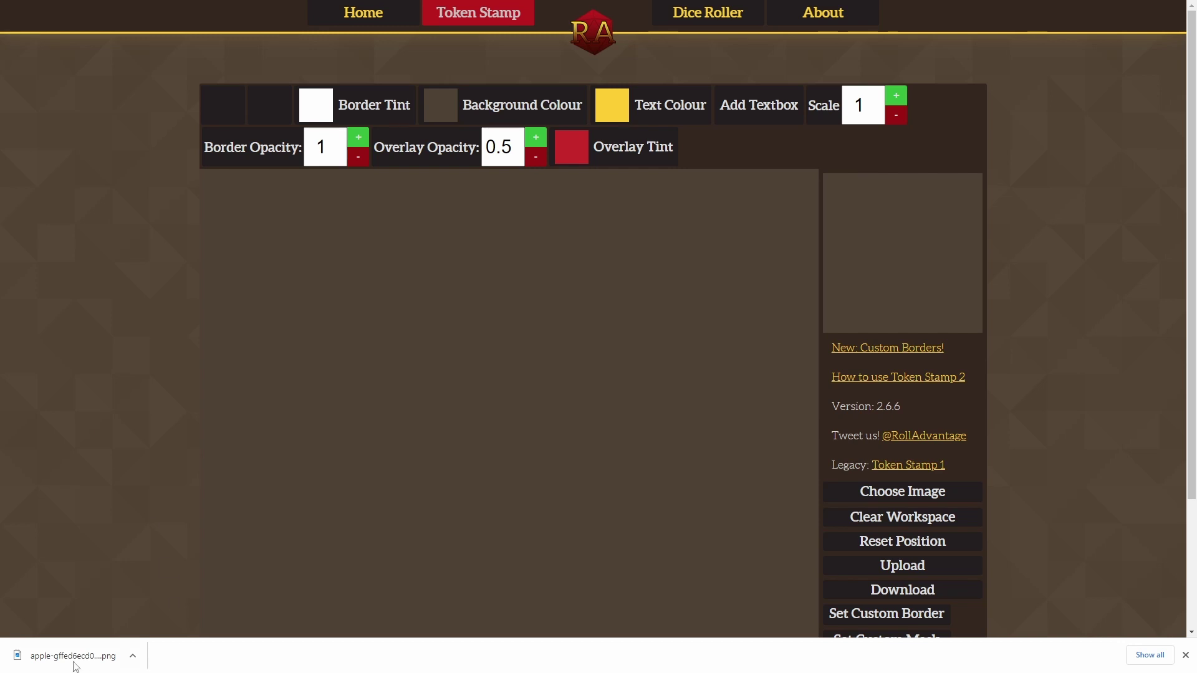
drag(75, 658, 521, 315)
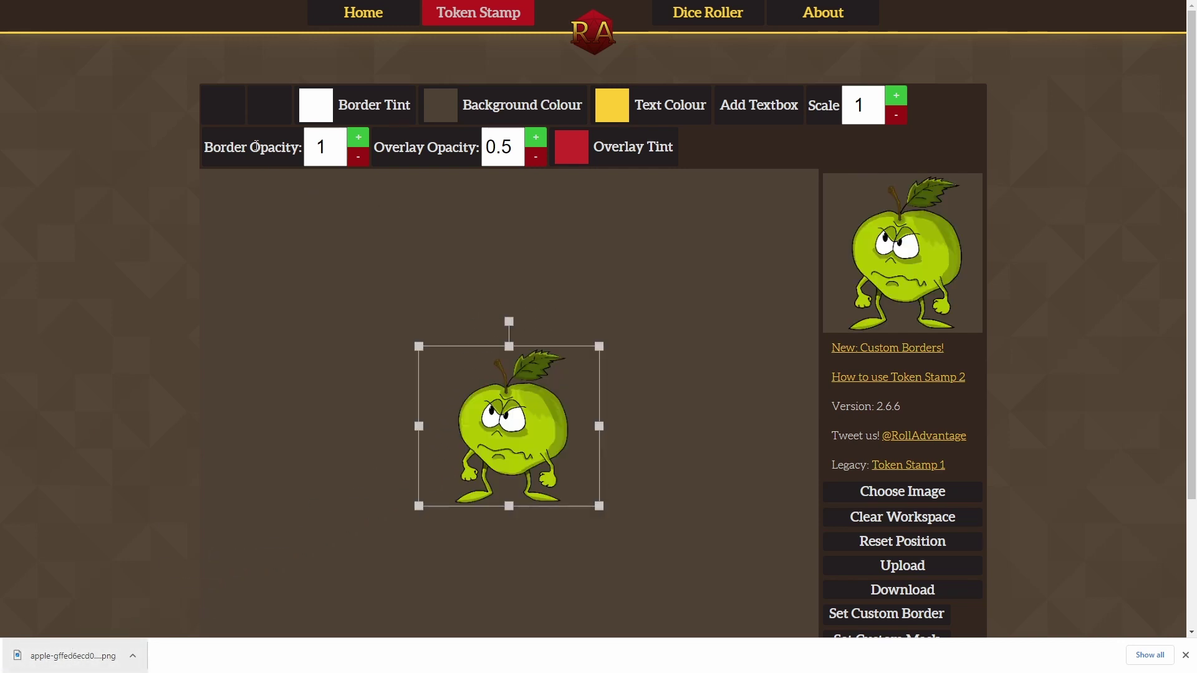
- Frame the apple with the fiery gold-to-red circular border, shrinking it to fit inside, and download the finished token
click(241, 117)
click(282, 271)
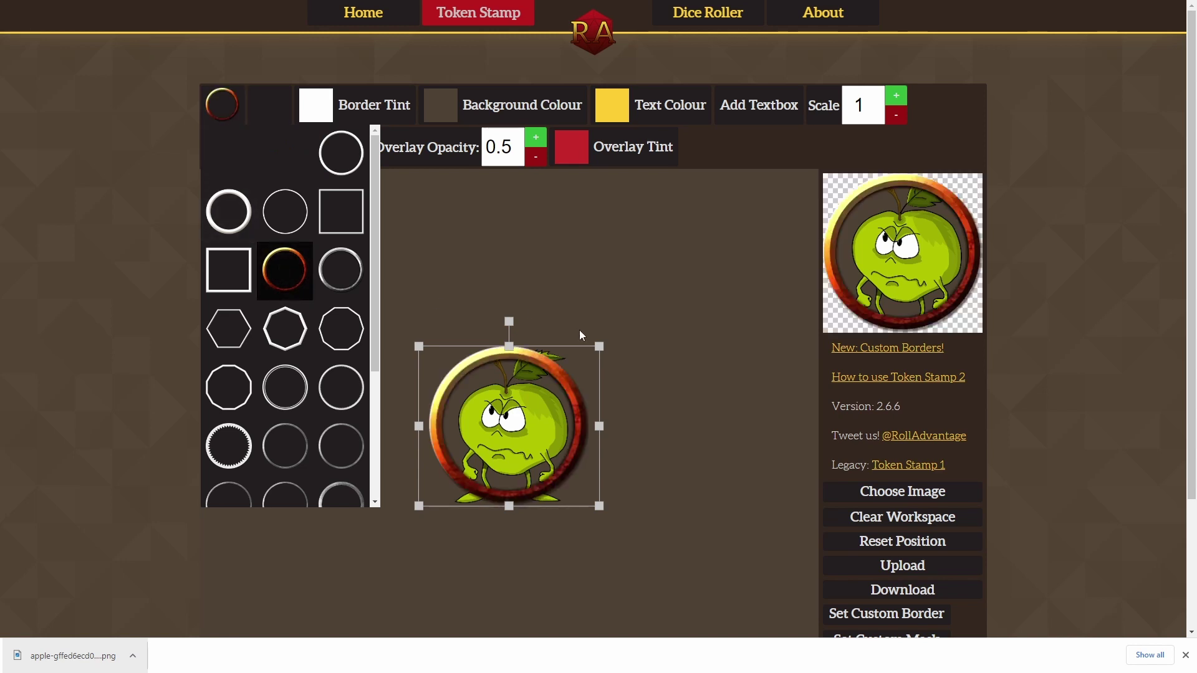
drag(602, 343, 557, 362)
click(642, 255)
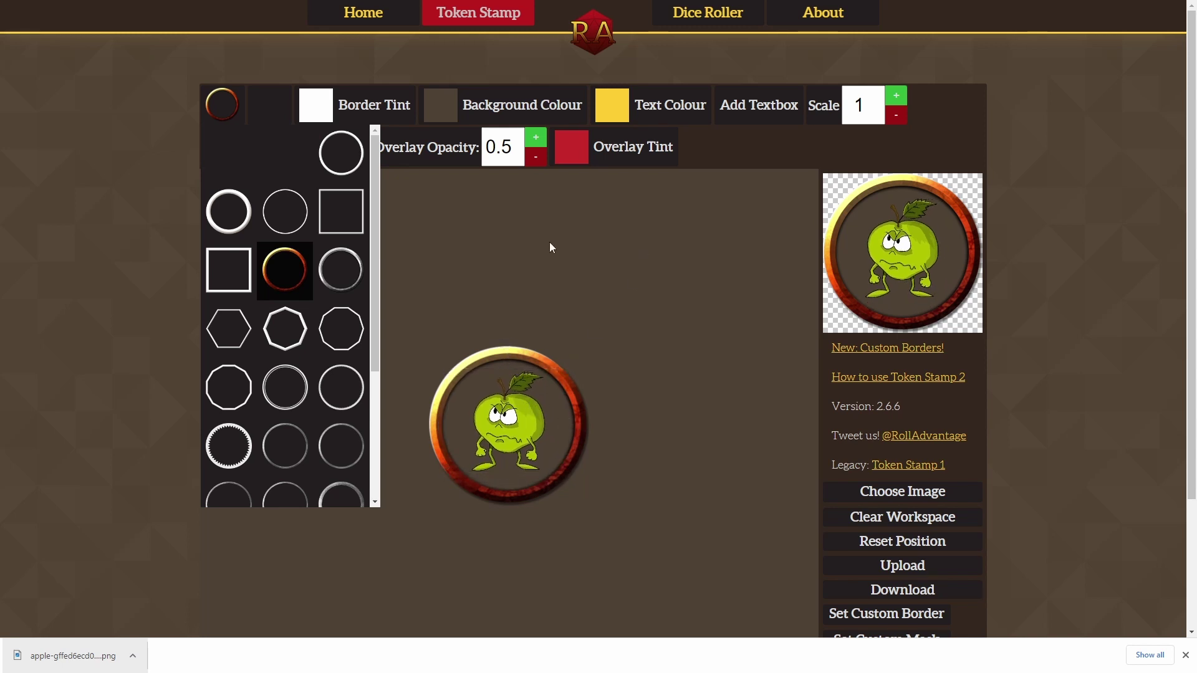
click(912, 588)
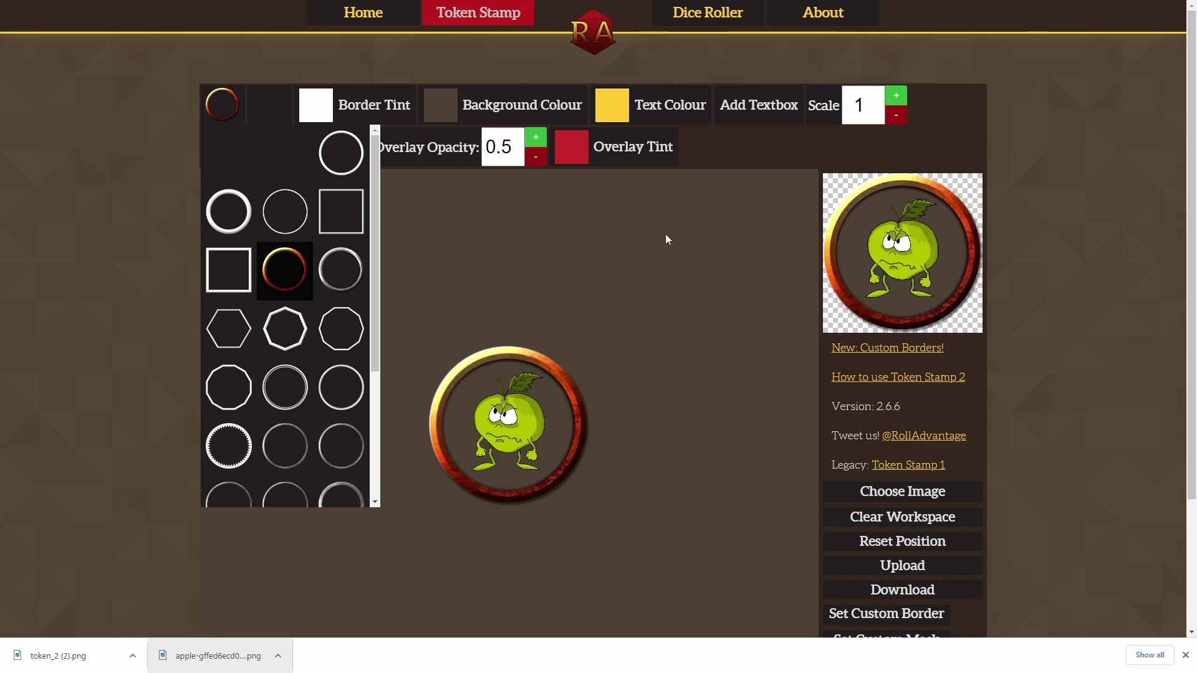
- Switch back to Roll20 and replace the Demon Apple's goblin avatar with token_2 (2).png
key(ctrl+Tab)
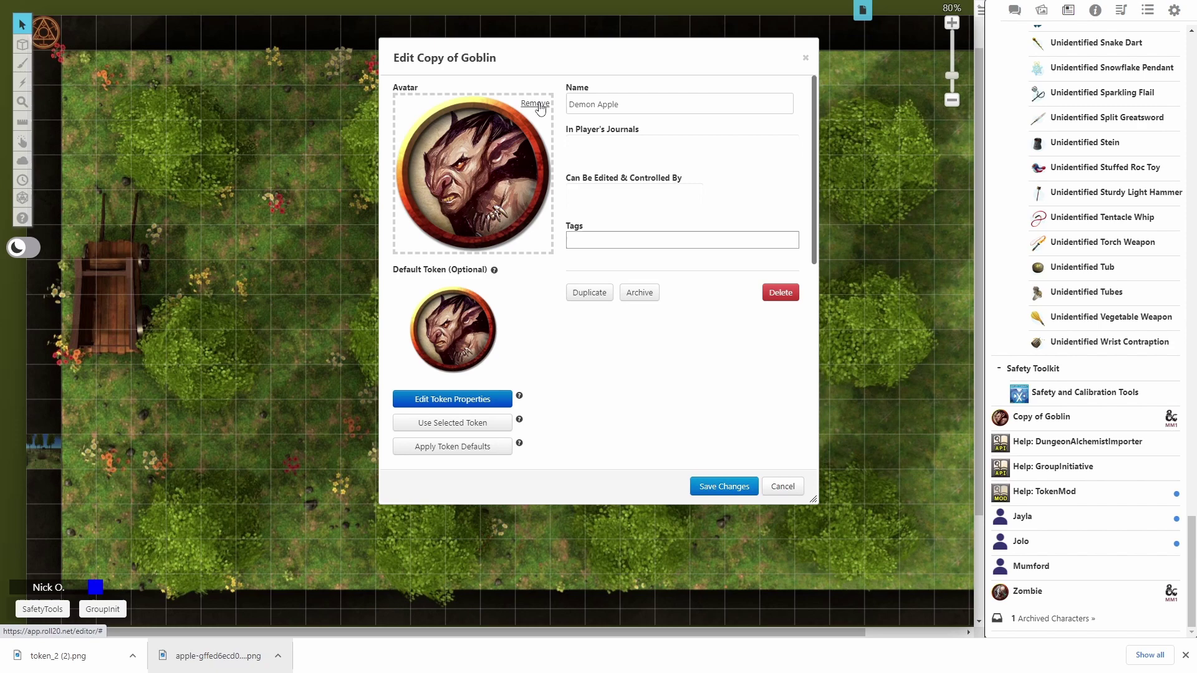
click(539, 106)
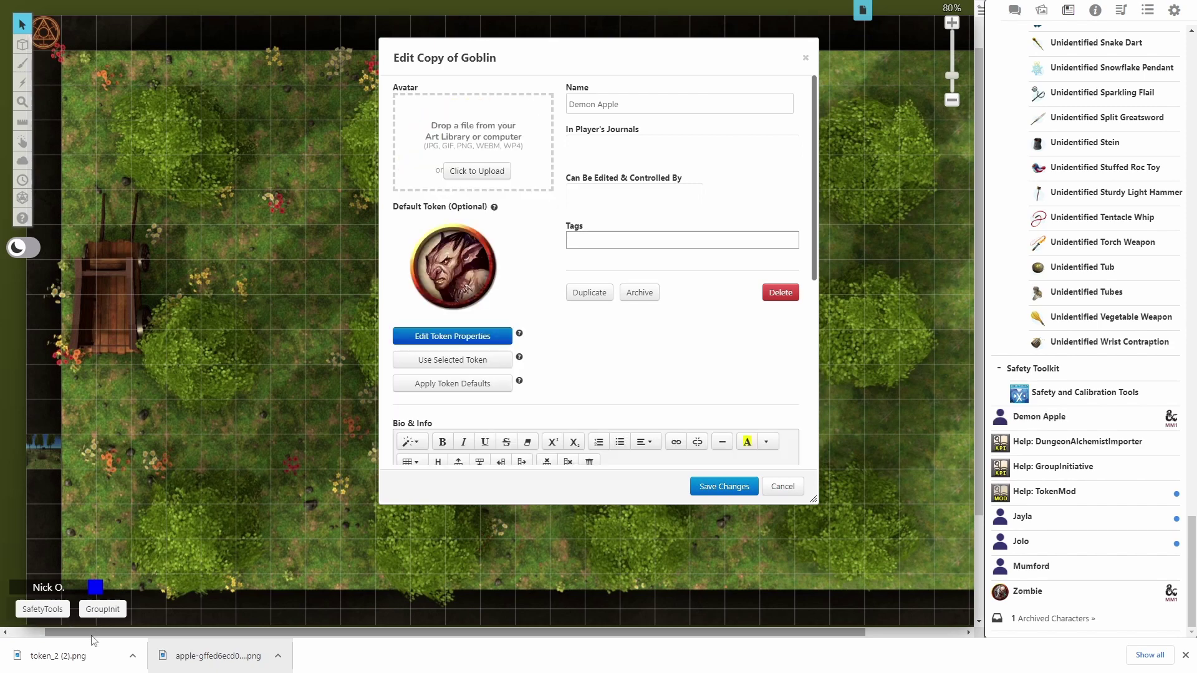
drag(58, 656, 466, 142)
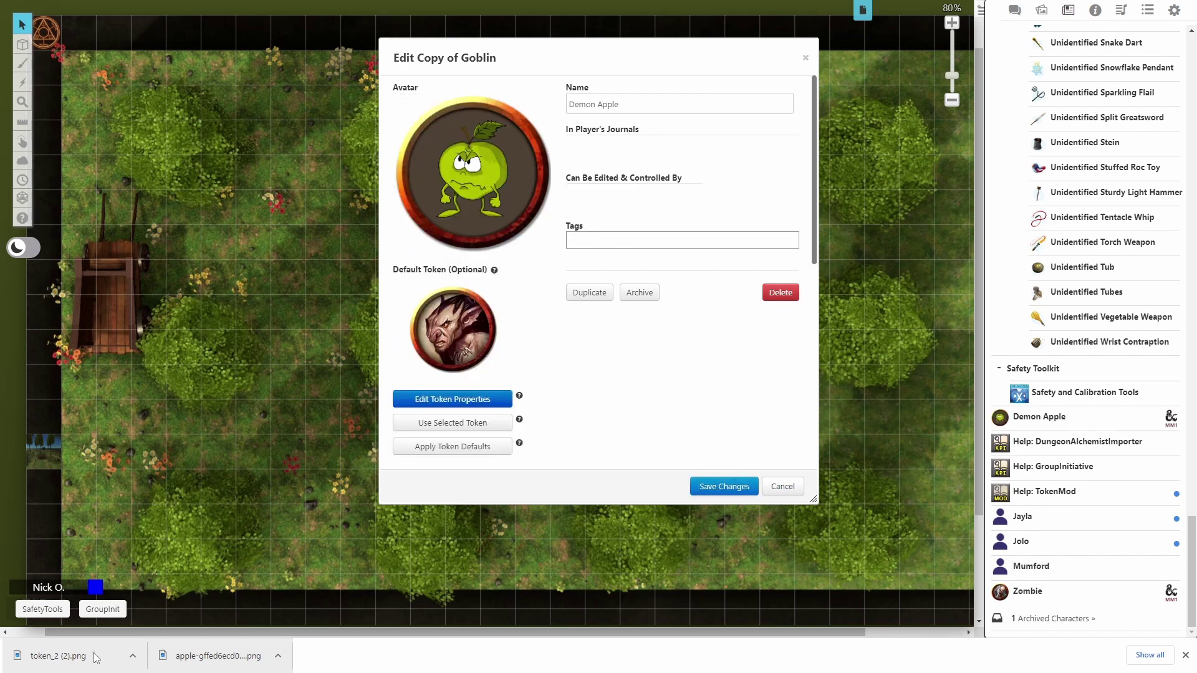
- Place token_2 (2).png on the map, shrunk to one grid square, and make it represent the Demon Apple character
drag(96, 656, 263, 397)
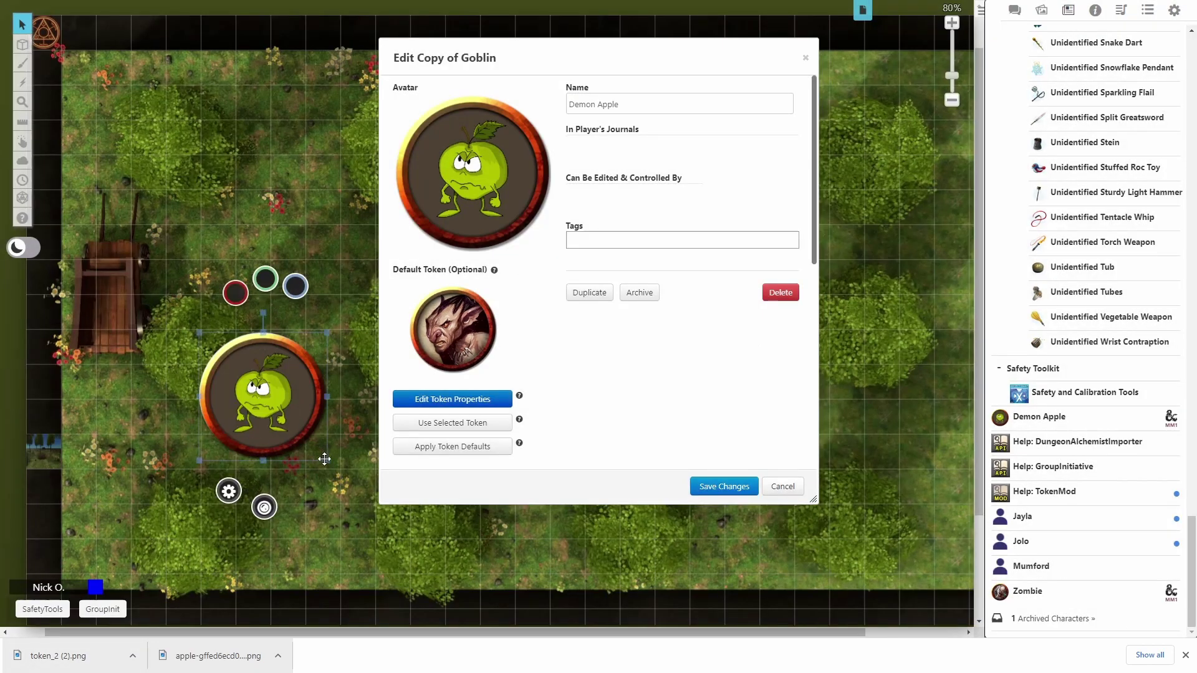
drag(327, 455, 236, 365)
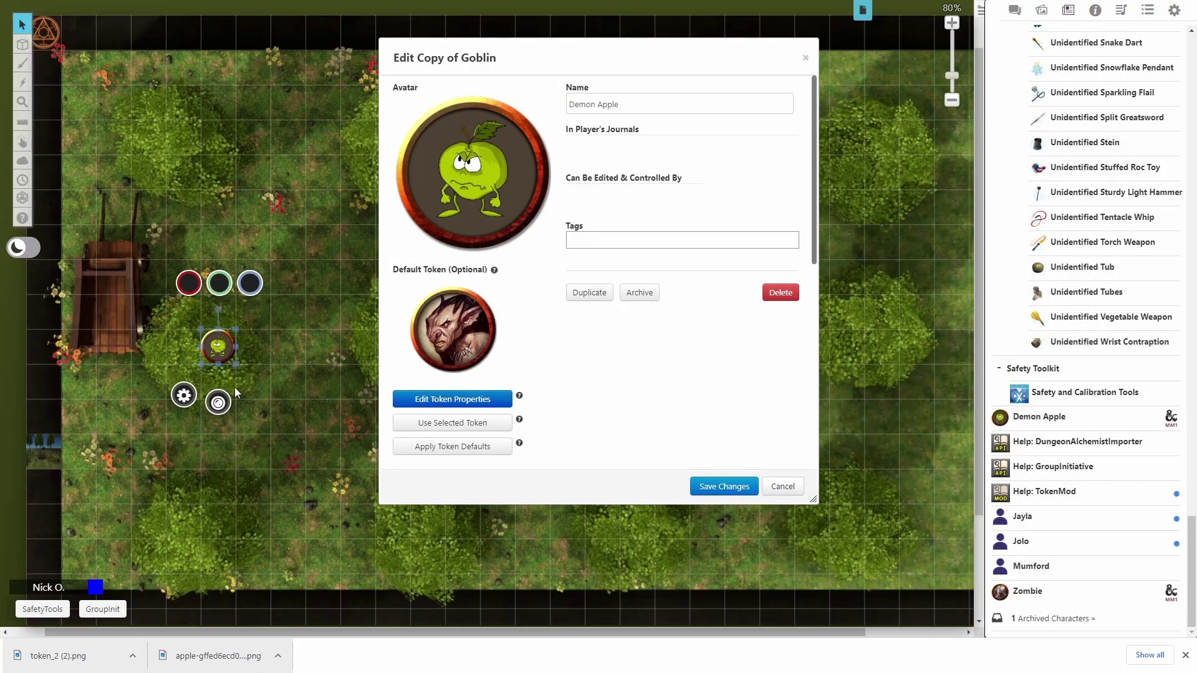
double_click(220, 346)
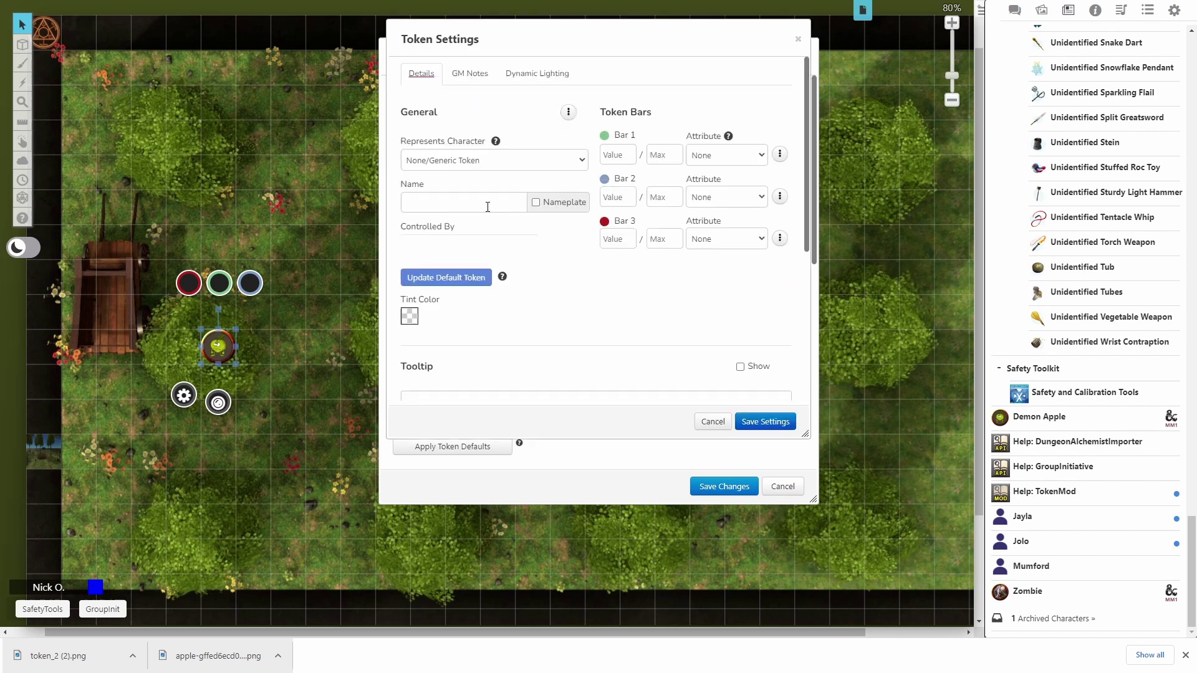
click(536, 161)
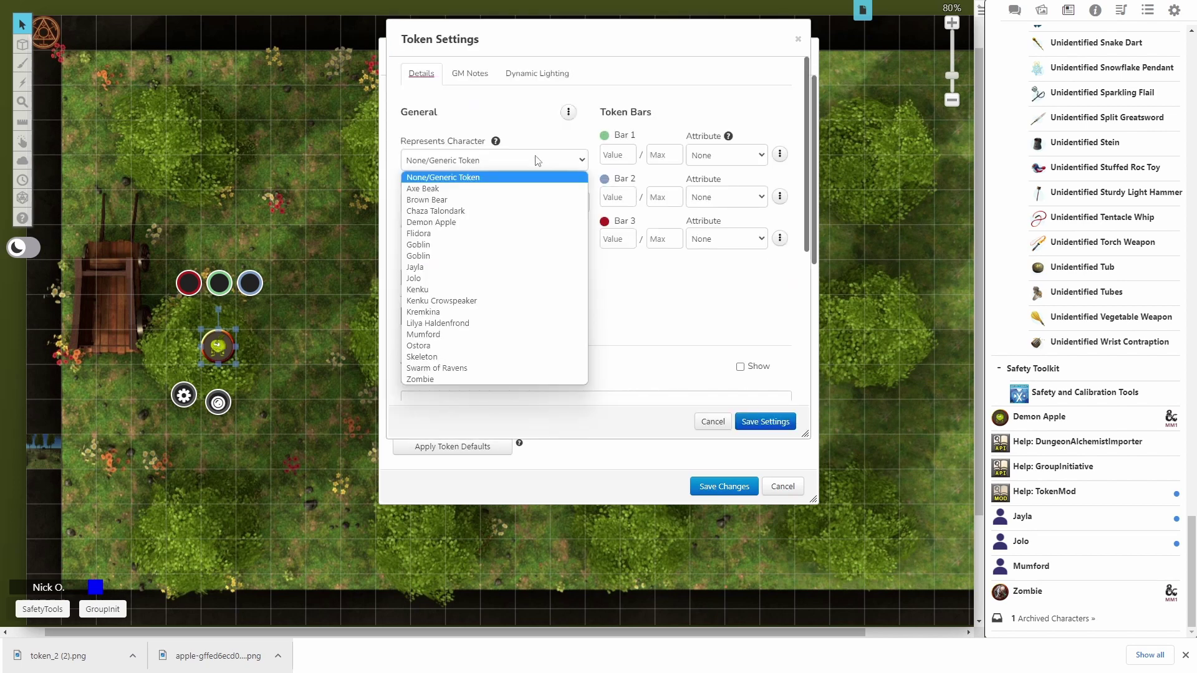
click(503, 222)
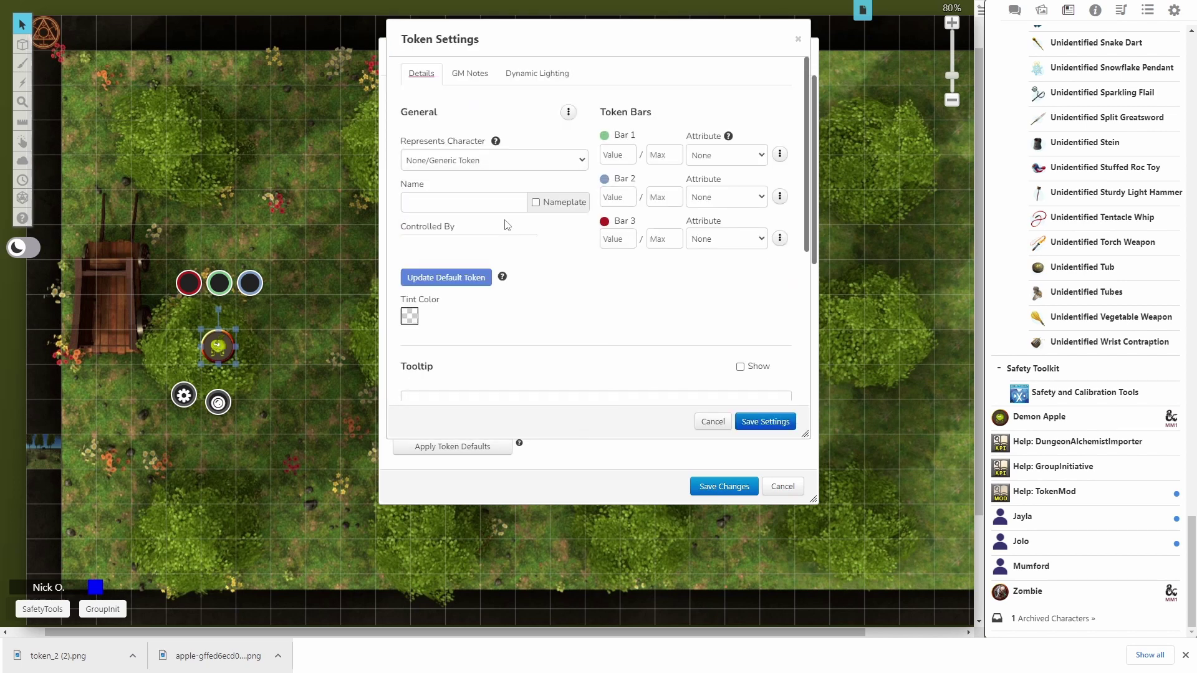
- Link the token's Bar 1 to the hp attribute to fill in its maximum
click(720, 162)
scroll(717, 281, down, 5)
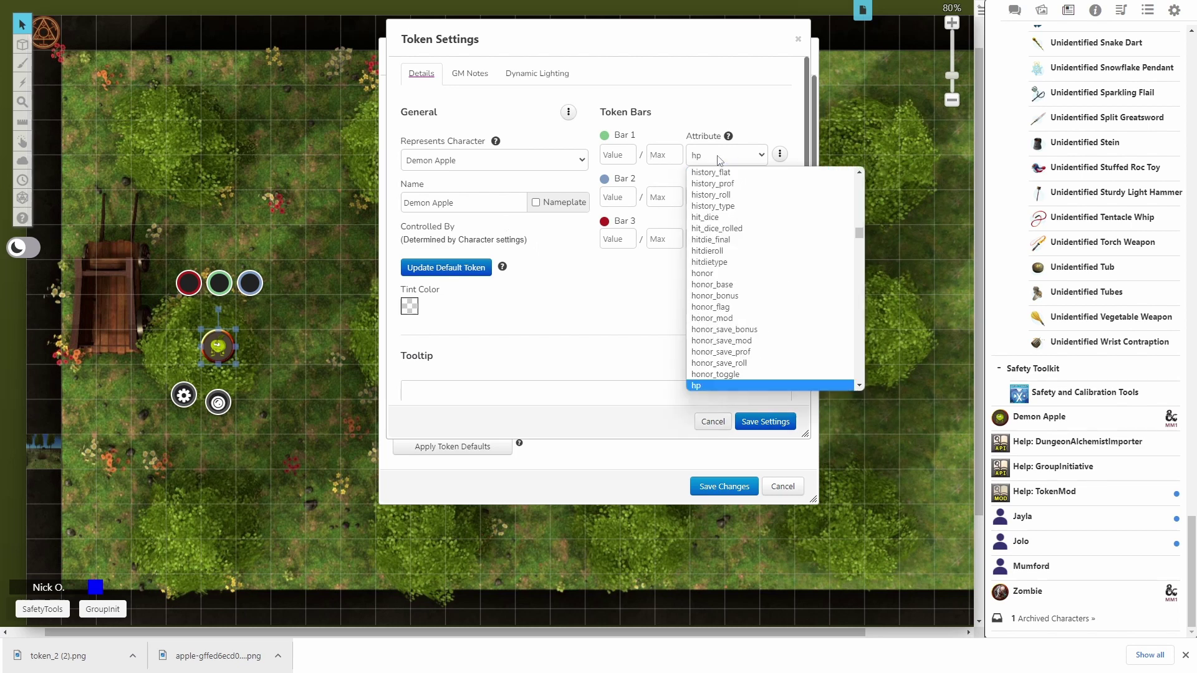
click(715, 387)
click(625, 151)
text(7)
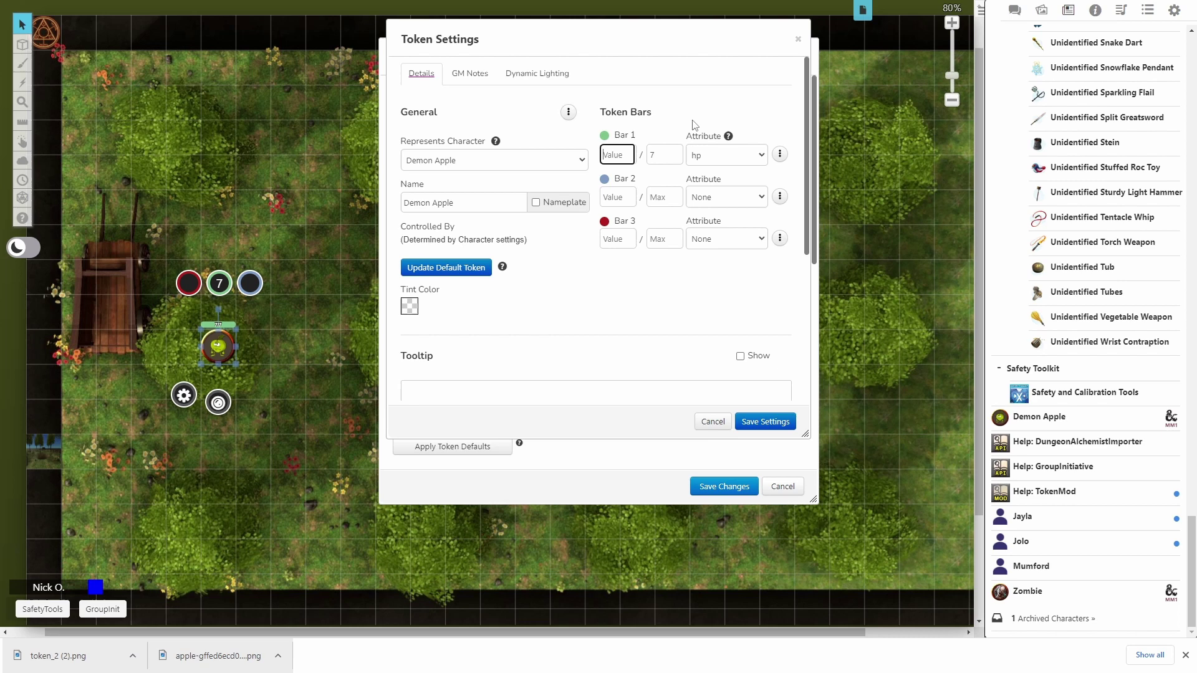
- Set Bar 1's attribute to None and its current value to 7
click(761, 161)
scroll(741, 174, down, 4)
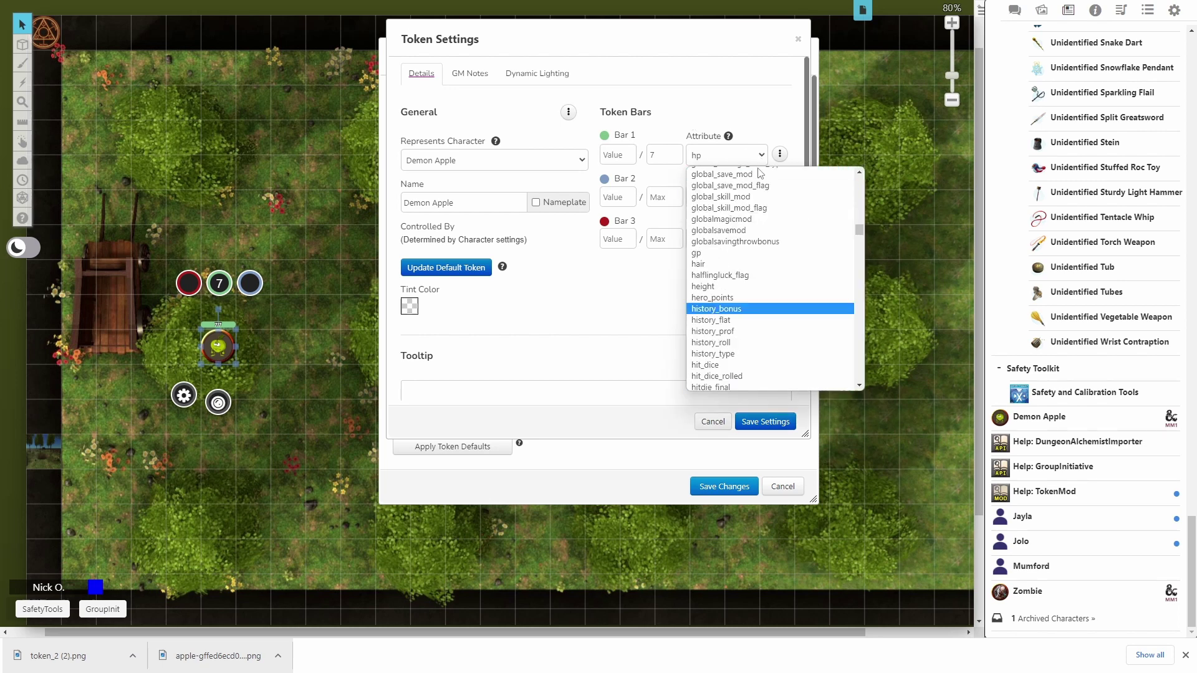
click(742, 173)
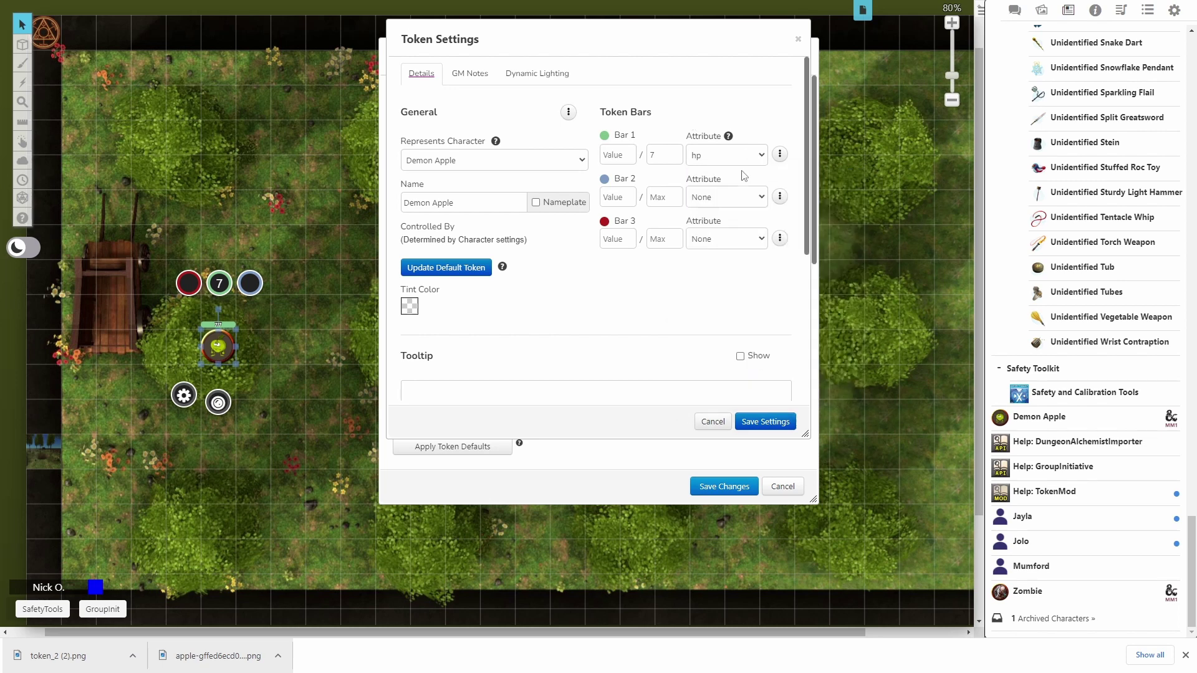
click(625, 156)
text(7)
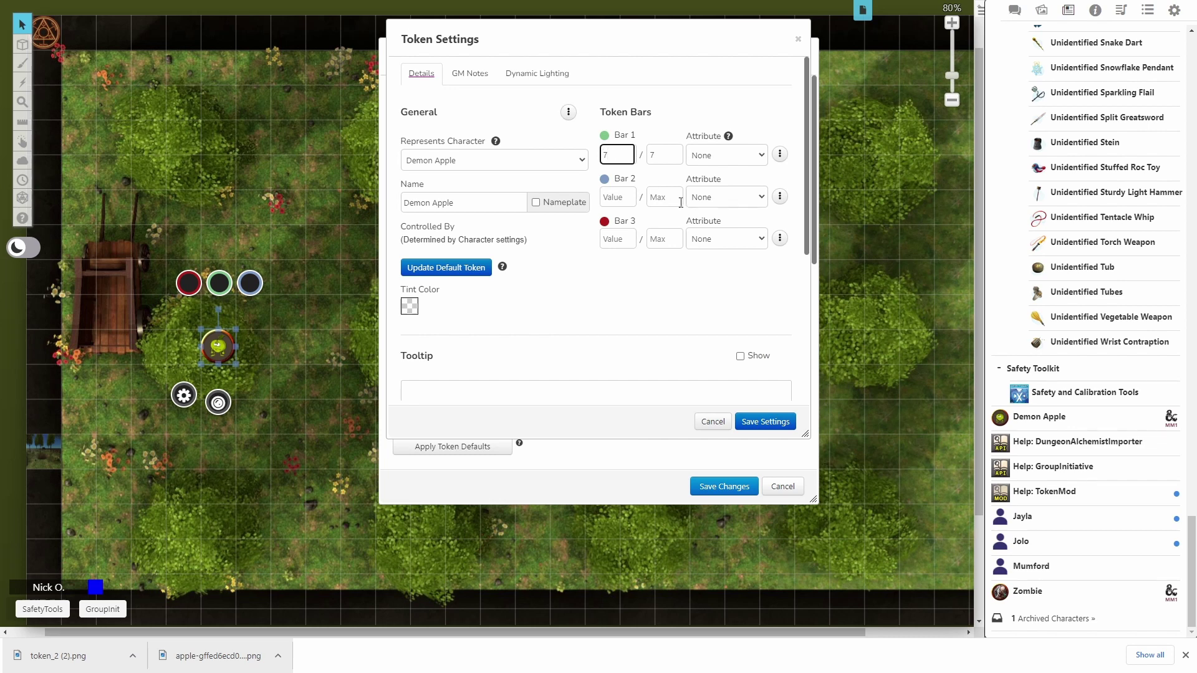
- Link the token's Bar 2 to the npc_ac attribute
click(697, 205)
click(697, 205)
click(745, 199)
text(npc)
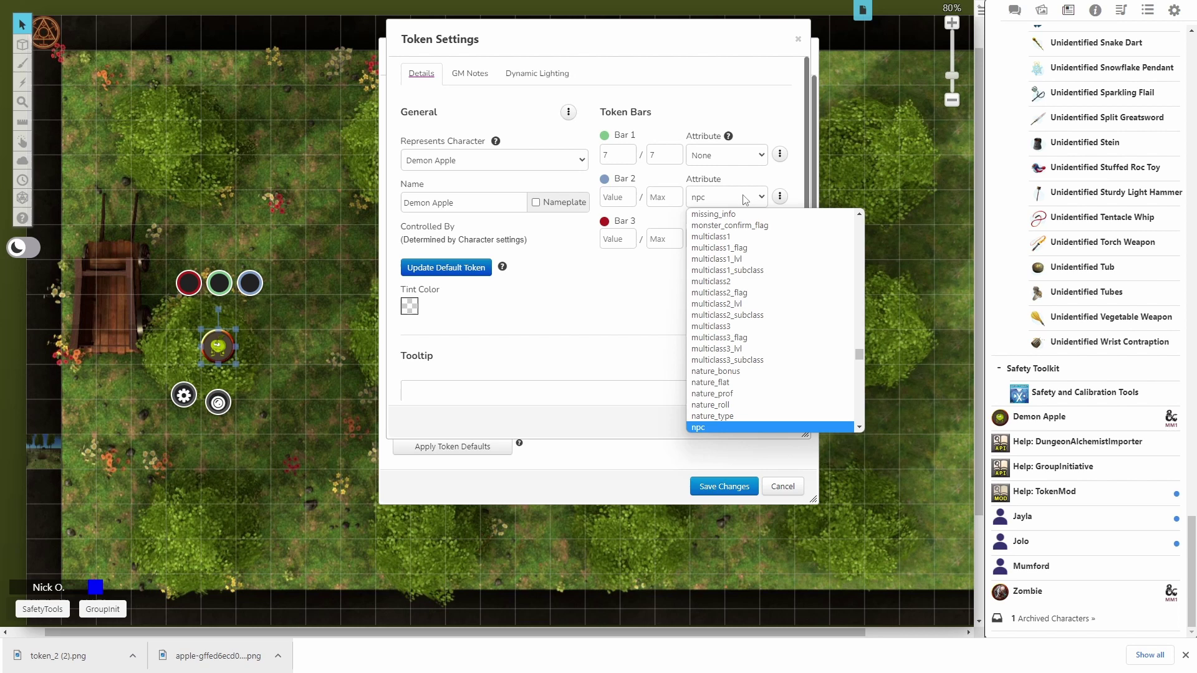
scroll(706, 414, down, 2)
click(734, 323)
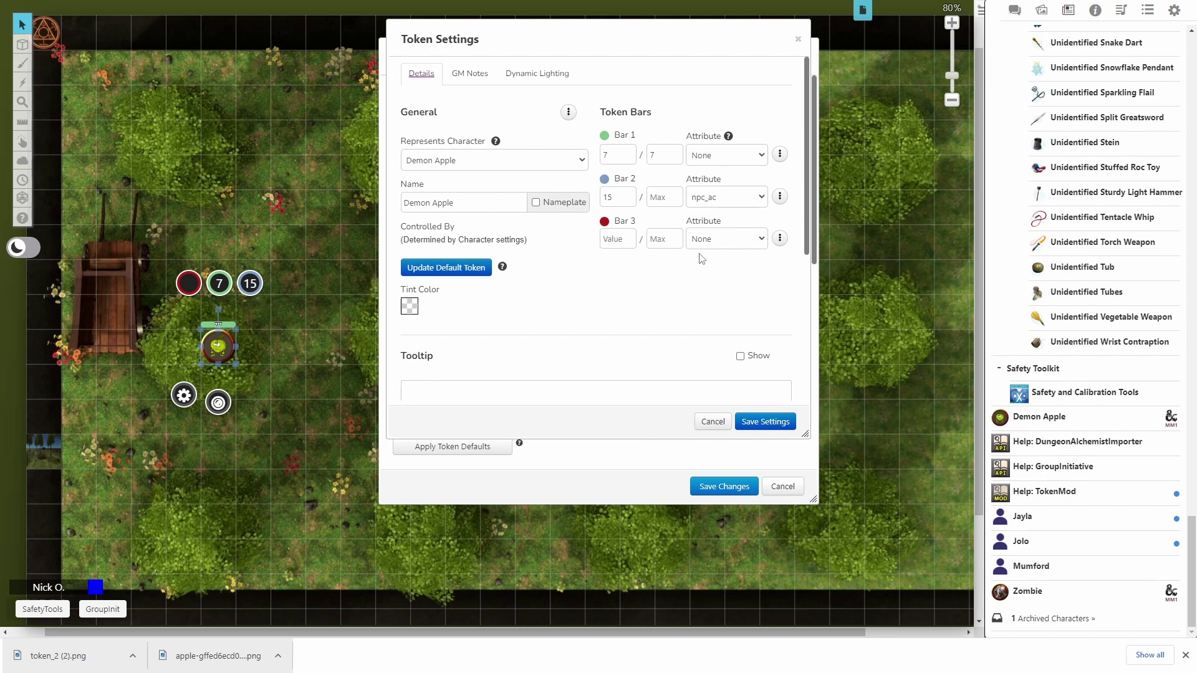
- Update the Demon Apple's default token from these settings and save both the token and character changes
click(455, 276)
click(763, 424)
mouse_move(507, 368)
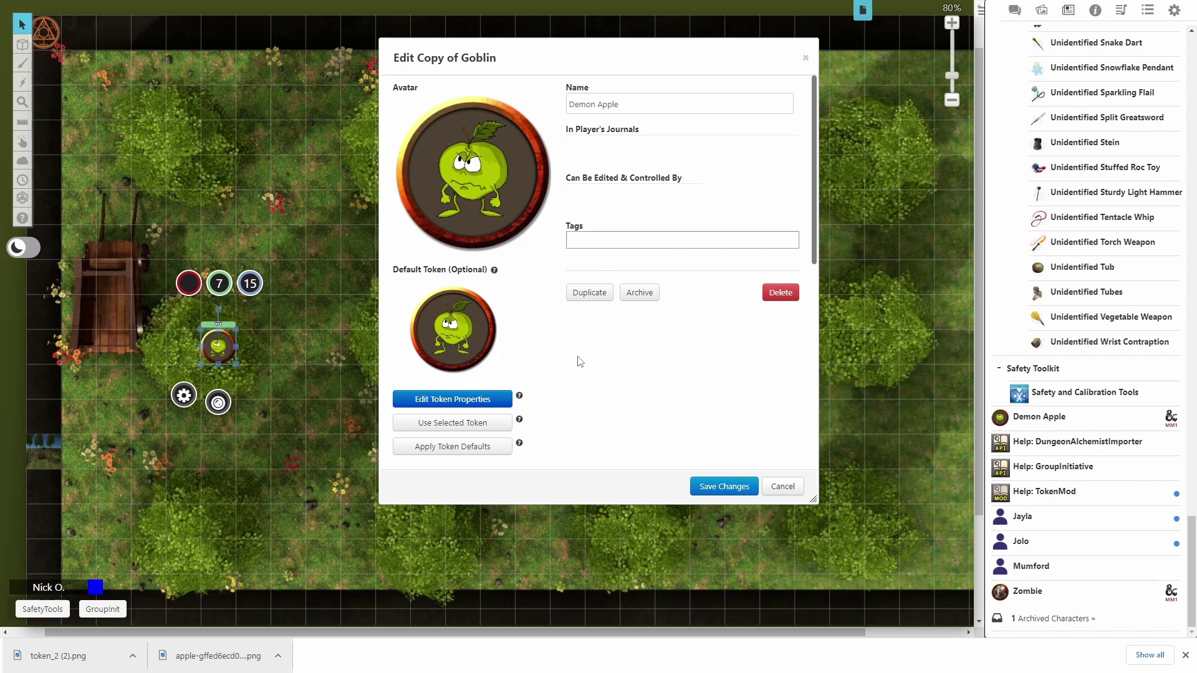
click(705, 484)
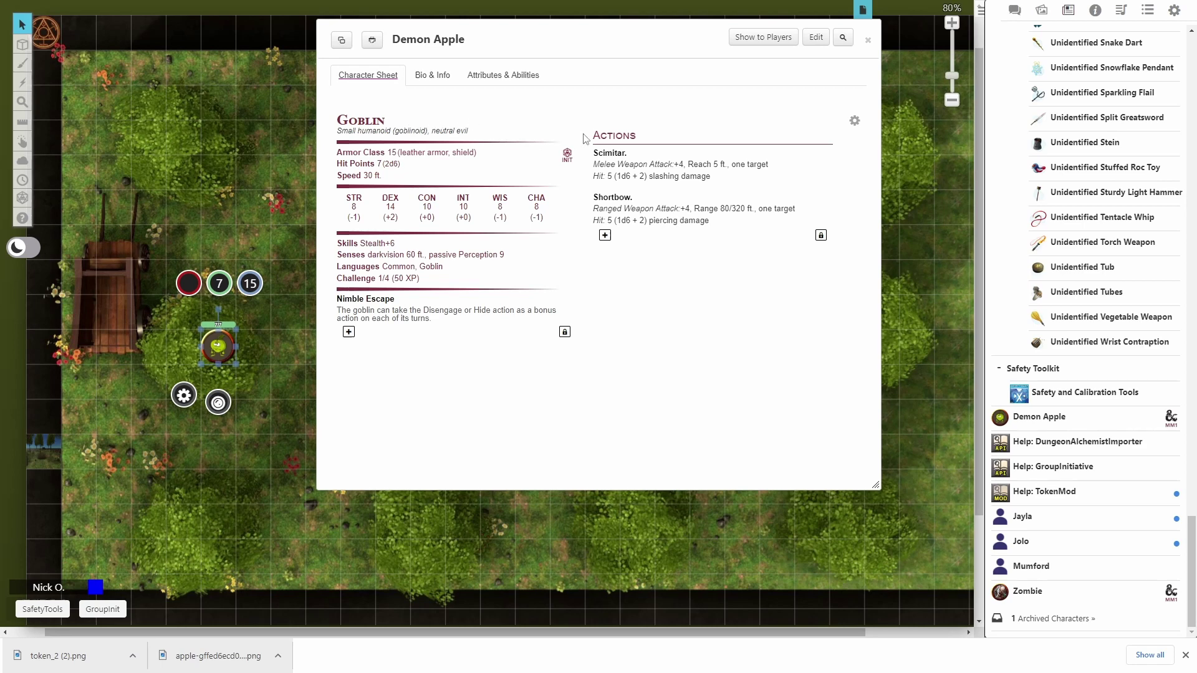
- Open the NPC options on the character sheet, rename the Goblin as Demon Apple, and set its NPC type to Small plant
click(854, 122)
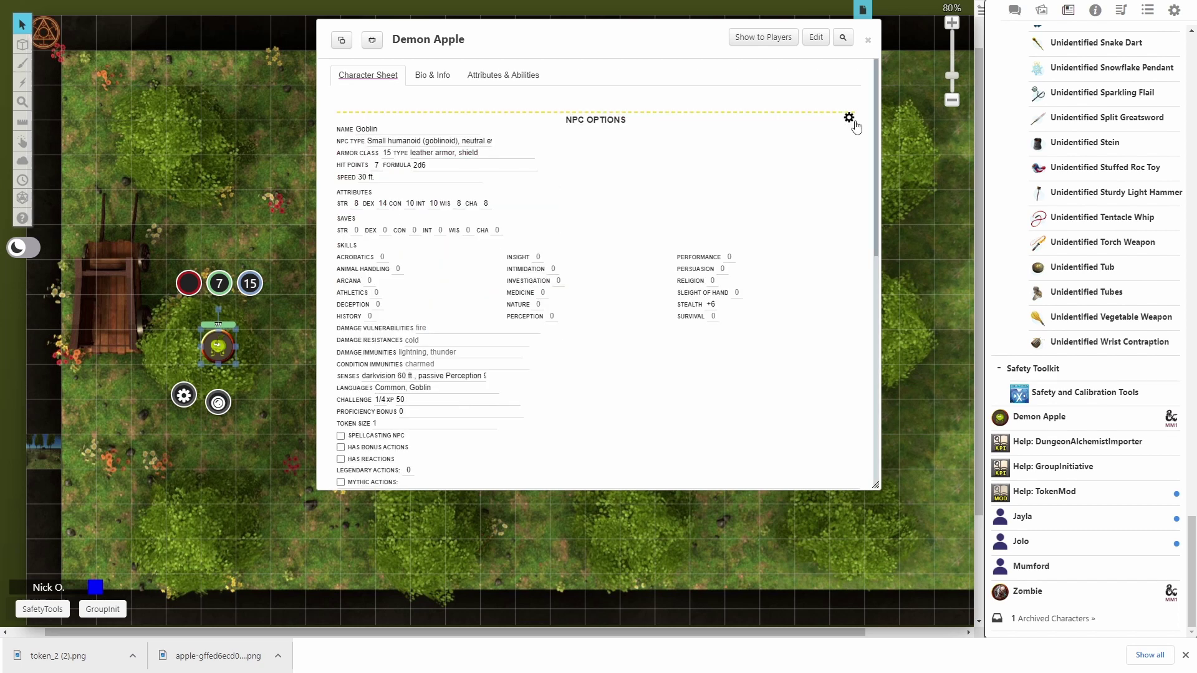
double_click(380, 133)
text(De)
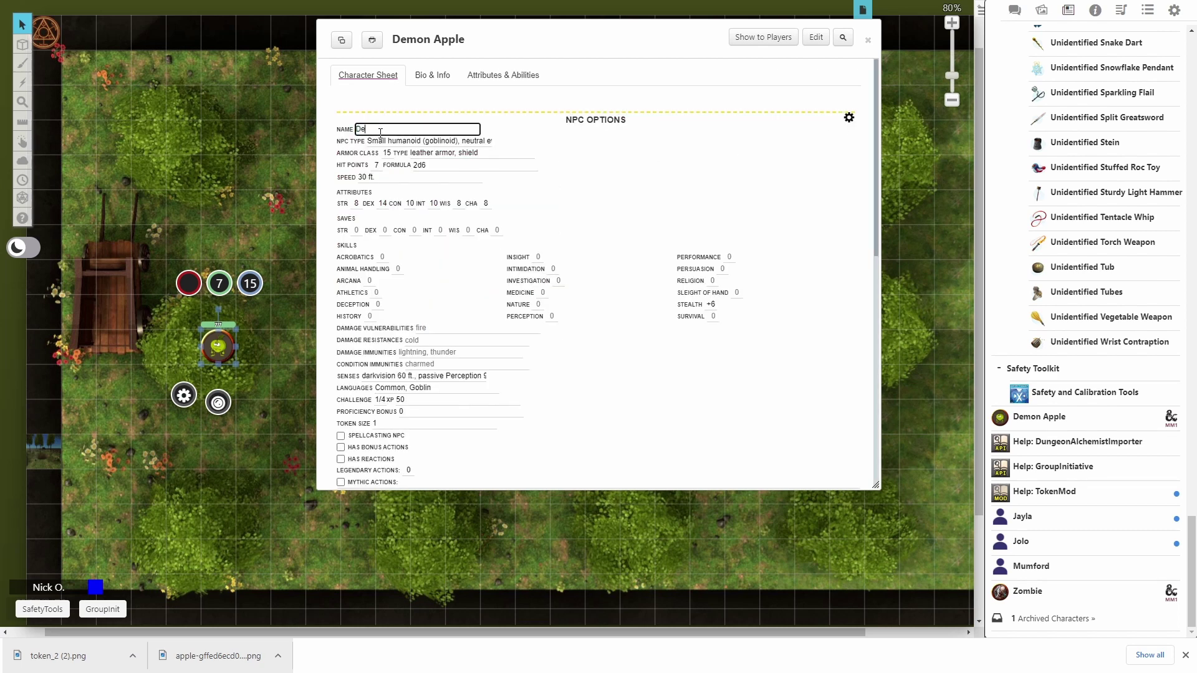
text(mon Apple)
drag(389, 141, 525, 145)
text(plant)
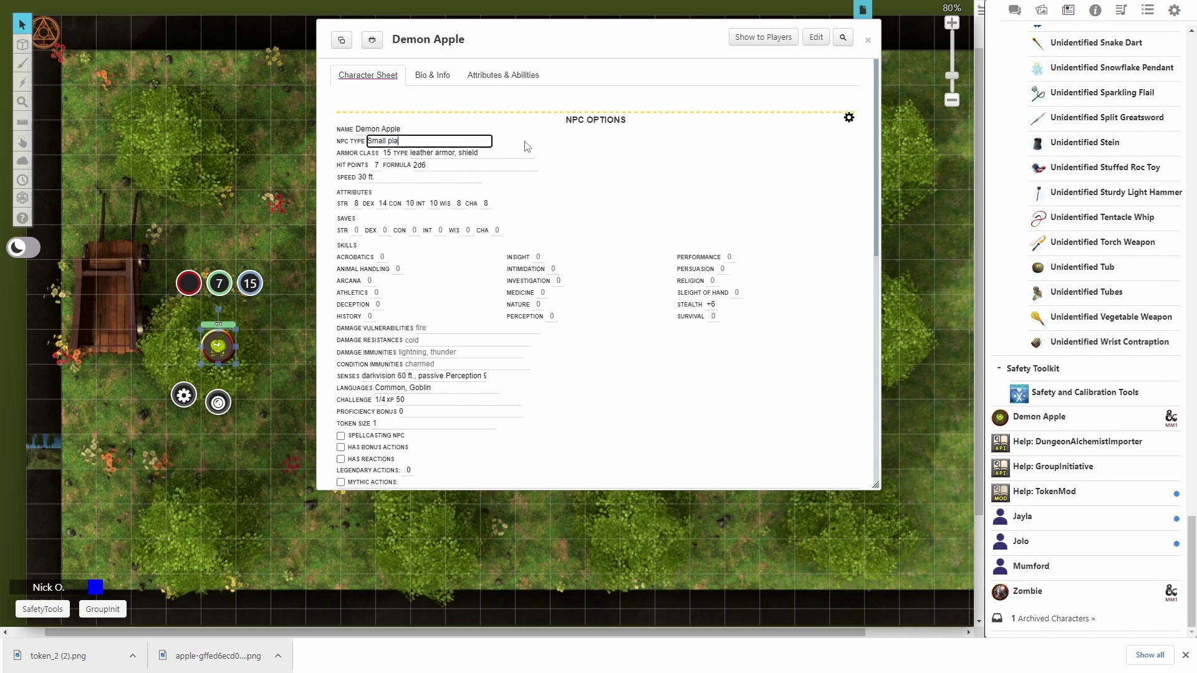
- Change the Demon Apple's armor type to Natural
click(386, 152)
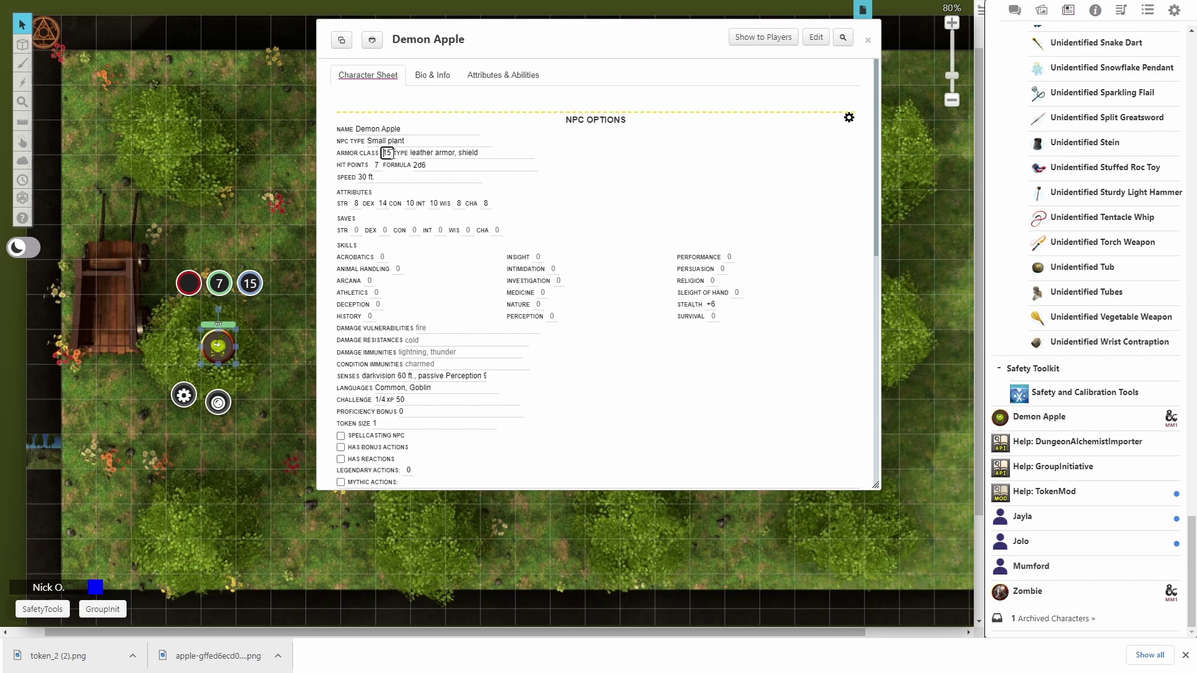
click(474, 155)
drag(474, 154, 407, 153)
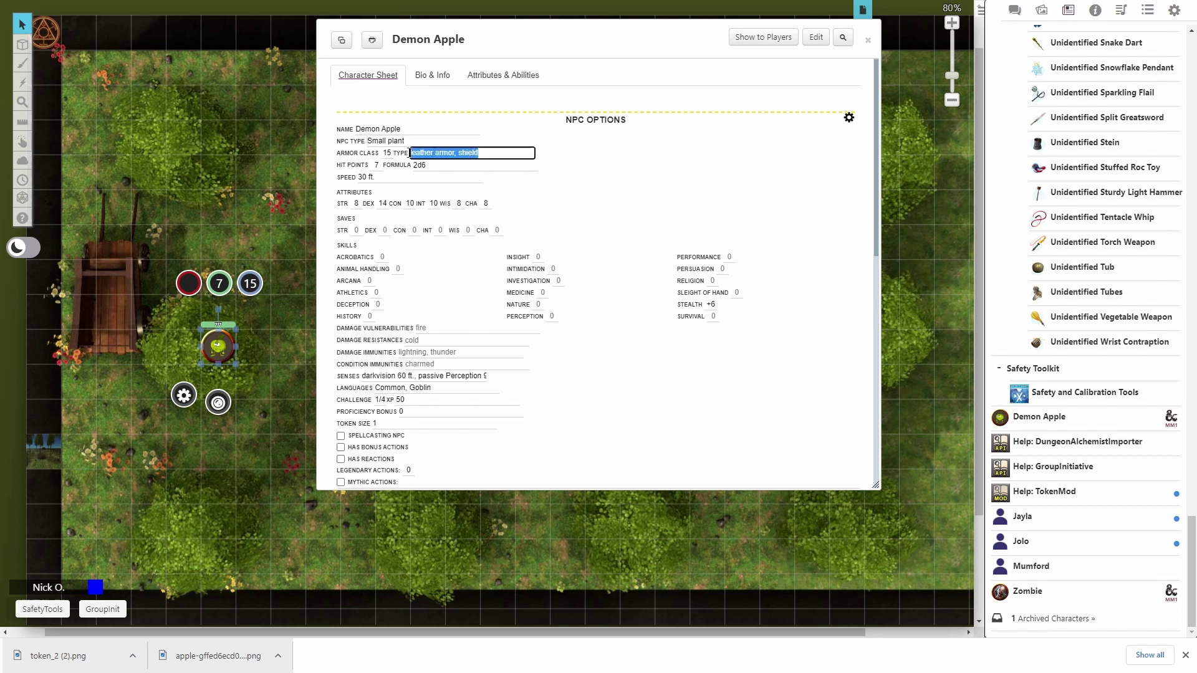
text(Natural)
click(597, 224)
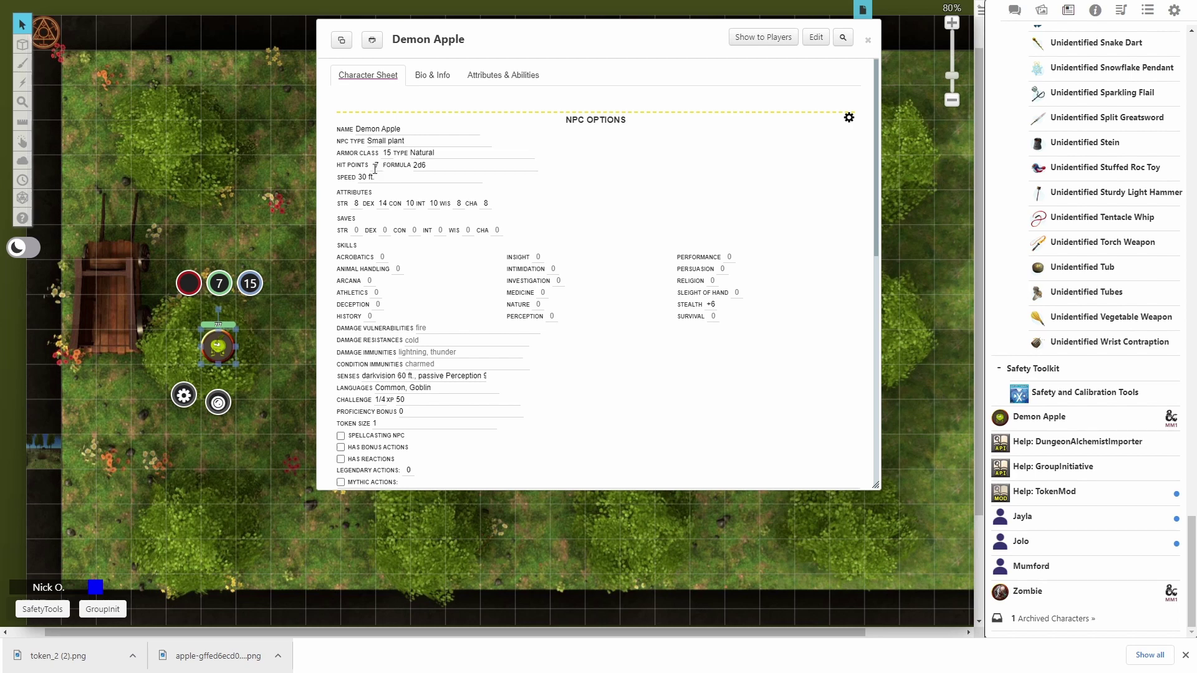
- Delete the Nimble Escape trait from the Demon Apple's sheet and lock the trait list again
scroll(377, 170, down, 1)
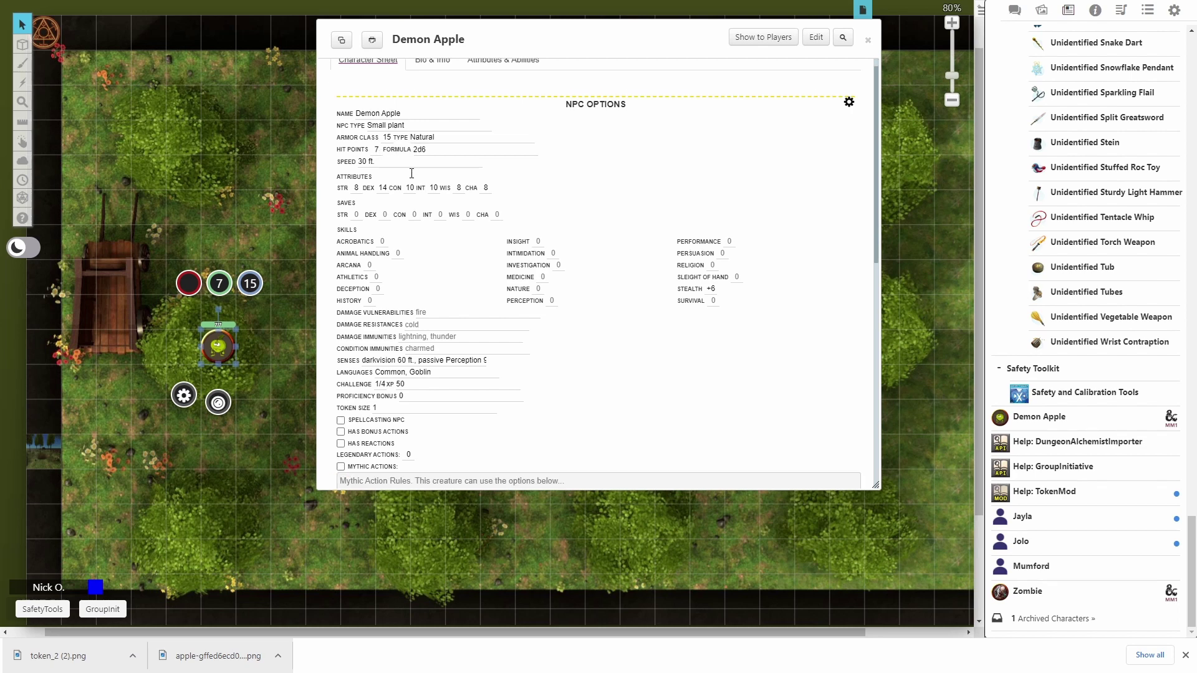
scroll(461, 179, down, 2)
scroll(461, 179, down, 5)
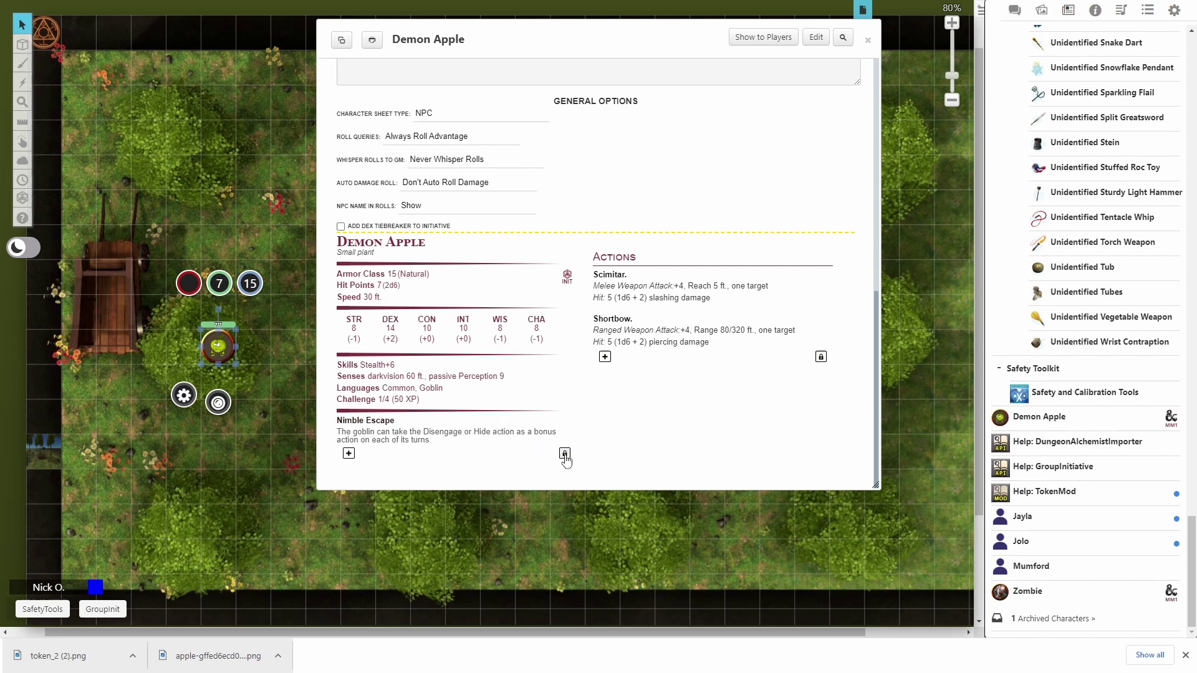
click(565, 455)
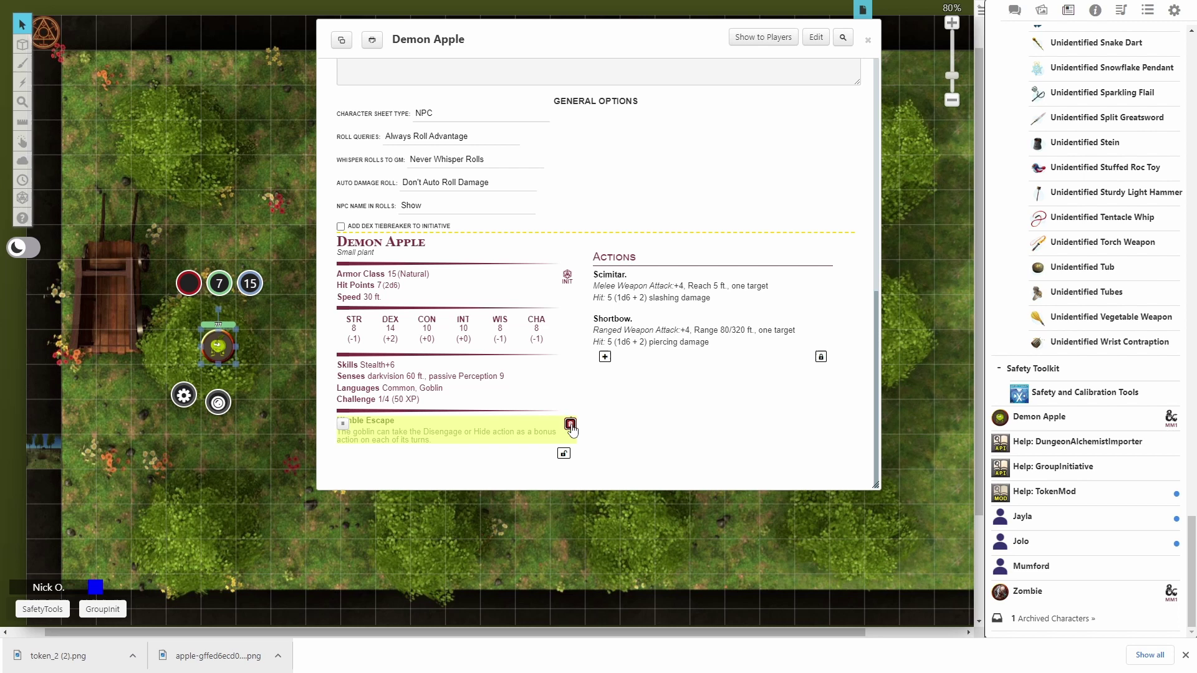
click(570, 423)
click(564, 454)
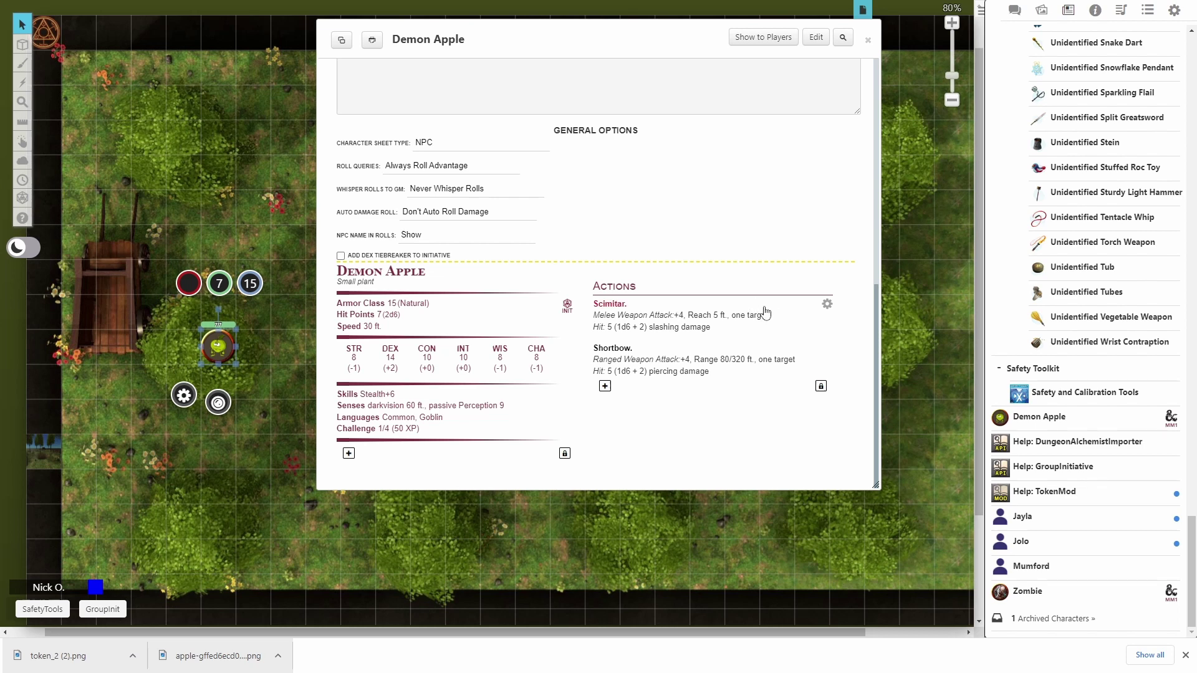
- Rename the Scimitar action as Chomp and set its damage type to piercing
click(826, 307)
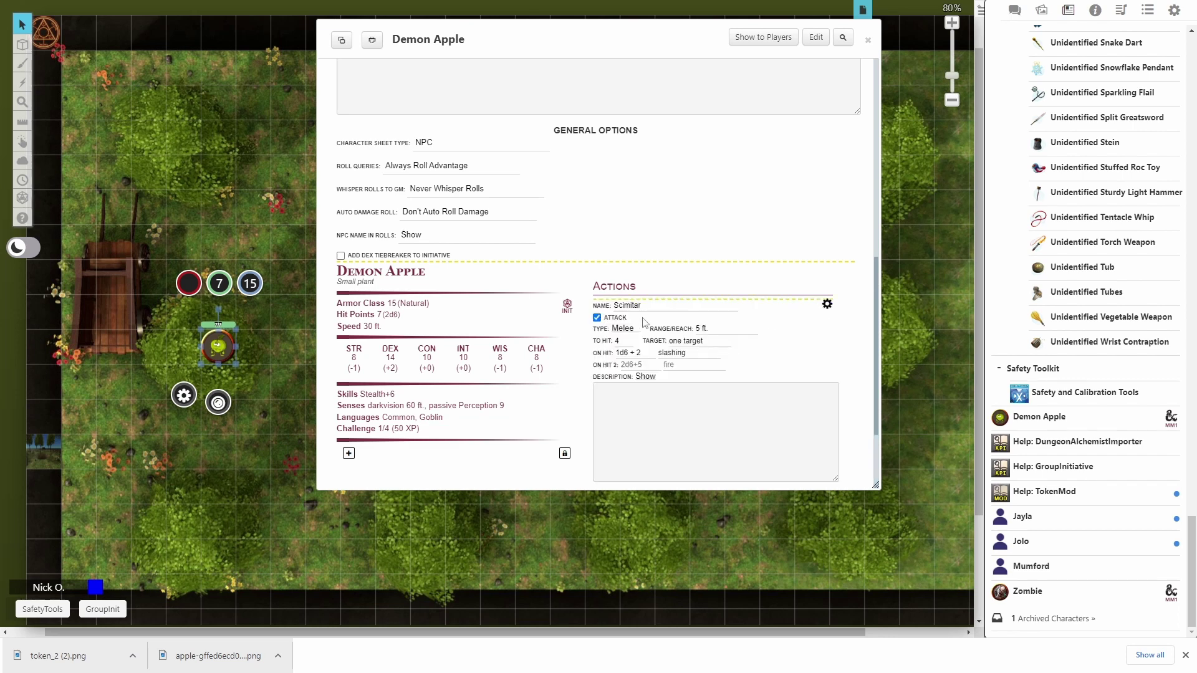
drag(642, 305, 615, 305)
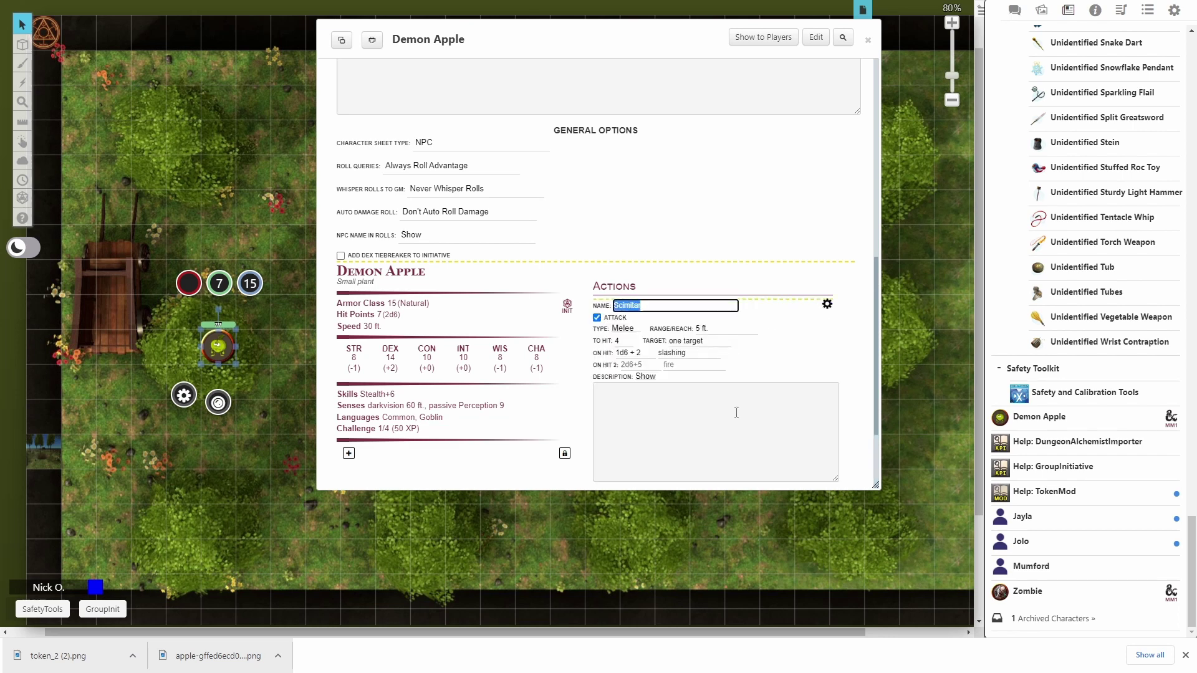
text(Chomp)
double_click(697, 356)
text(pierc)
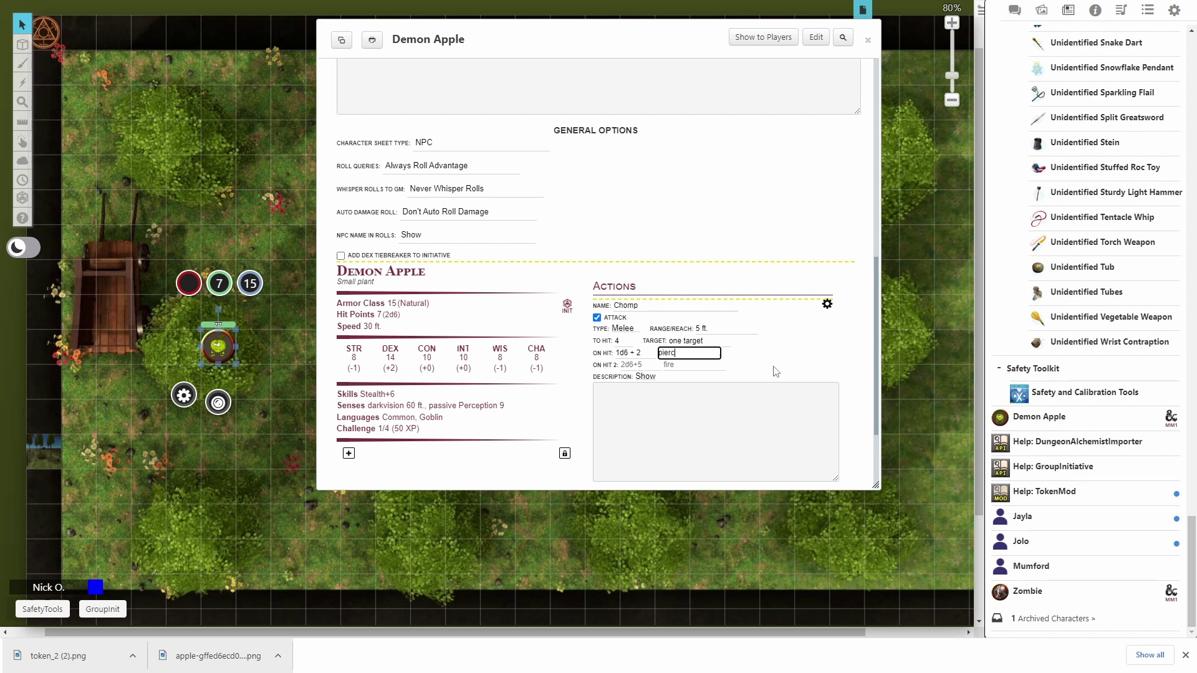
text(ing)
click(776, 354)
click(829, 307)
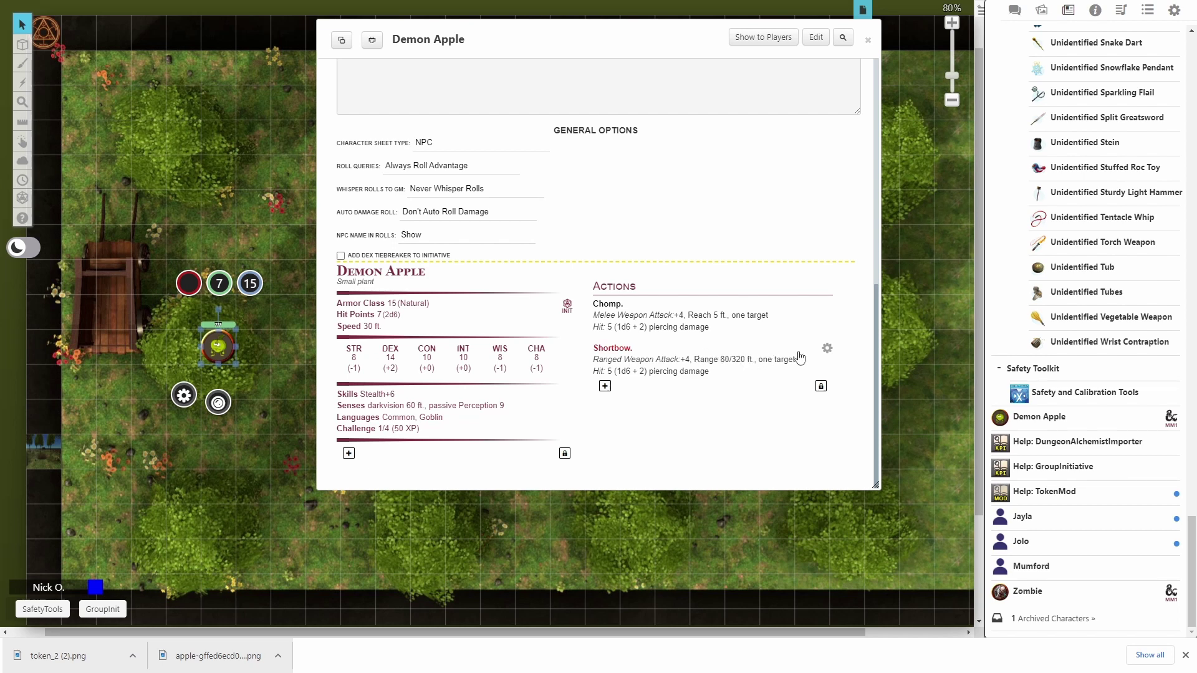
- Rename the Shortbow action as Spit Seeds and set its range to 20/60
click(827, 351)
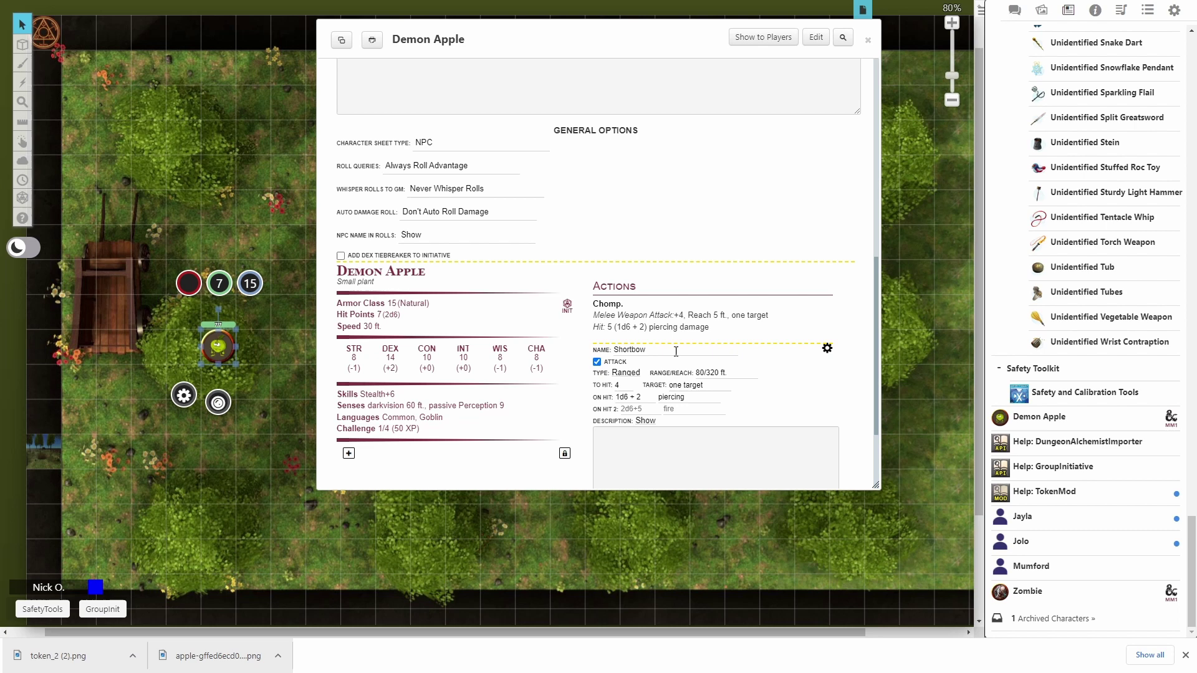
drag(661, 350, 592, 356)
text(Spit Seeds)
drag(732, 374, 675, 373)
text(20/60)
click(749, 398)
click(828, 349)
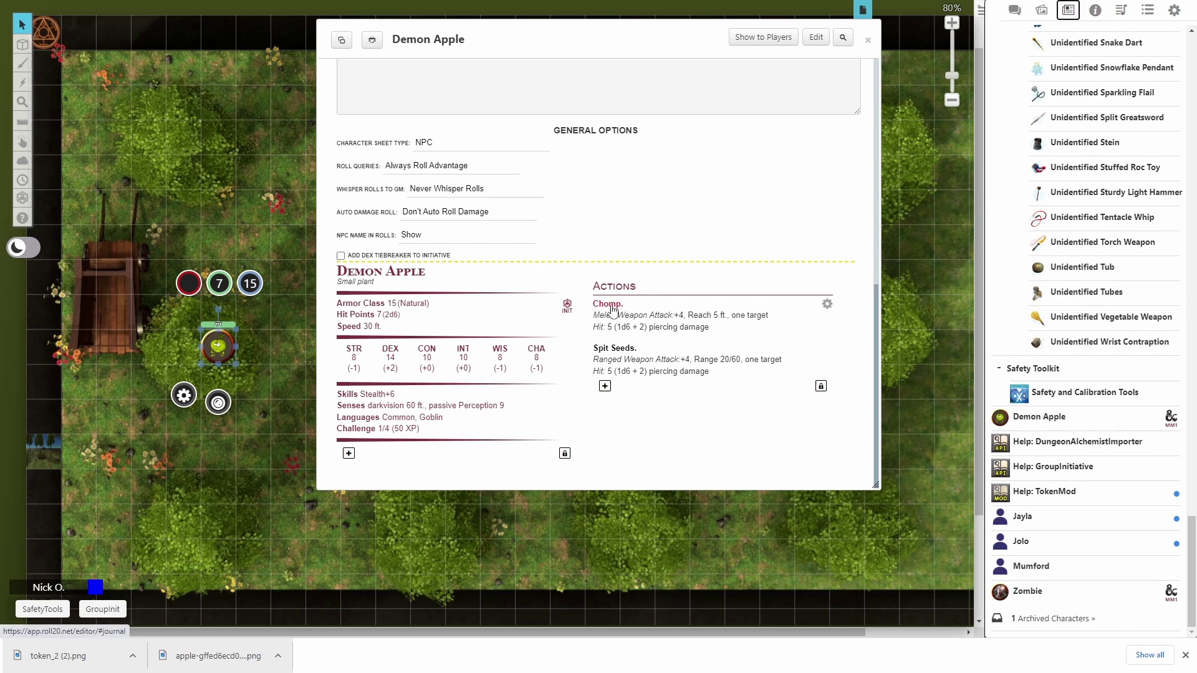
- Show the chat and test the Chomp and Spit Seeds actions by rolling the attack and damage of each
click(1014, 11)
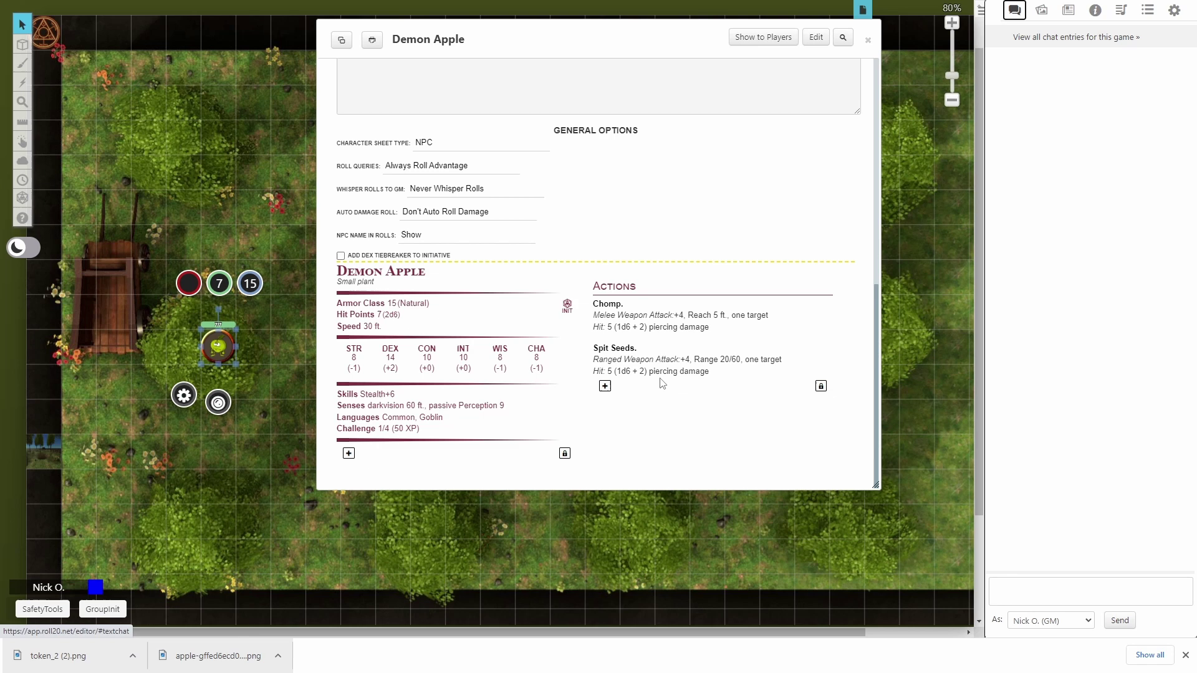
click(608, 306)
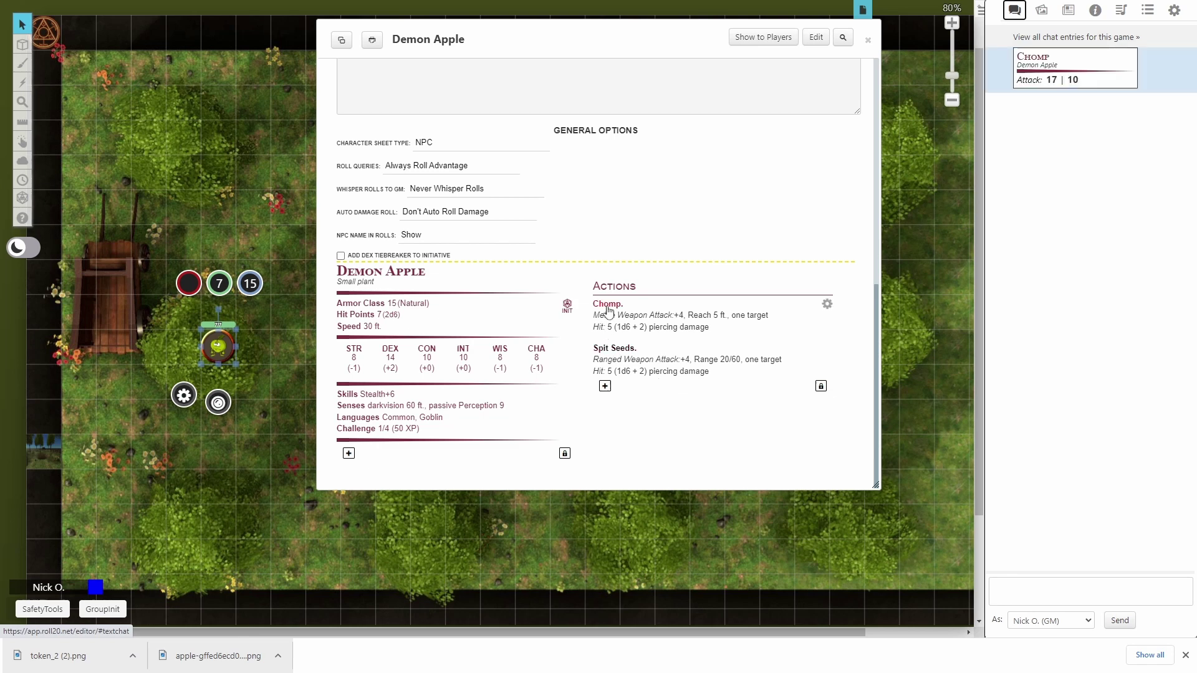
click(1027, 80)
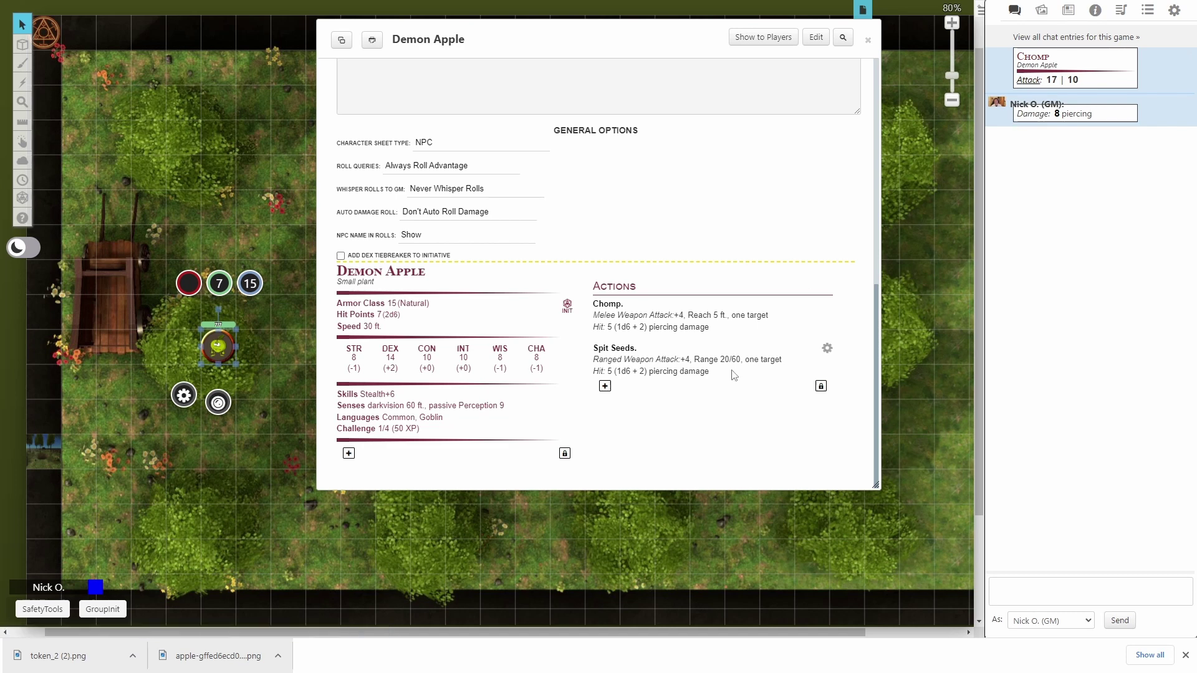
click(614, 349)
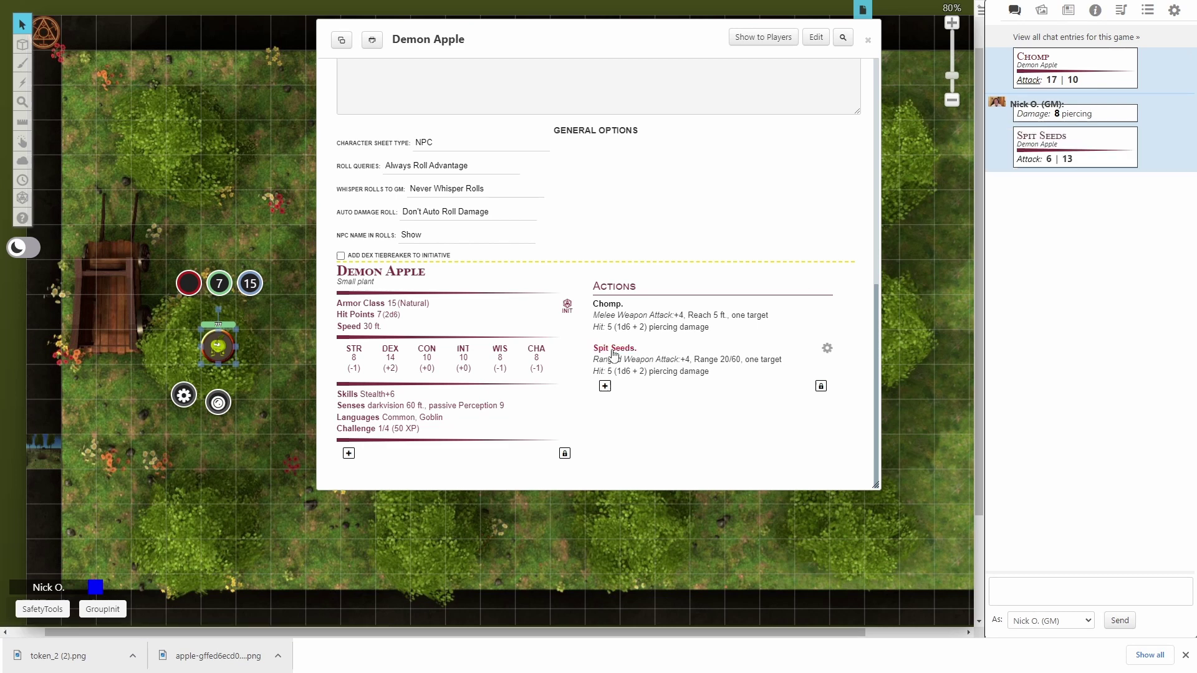
click(1029, 160)
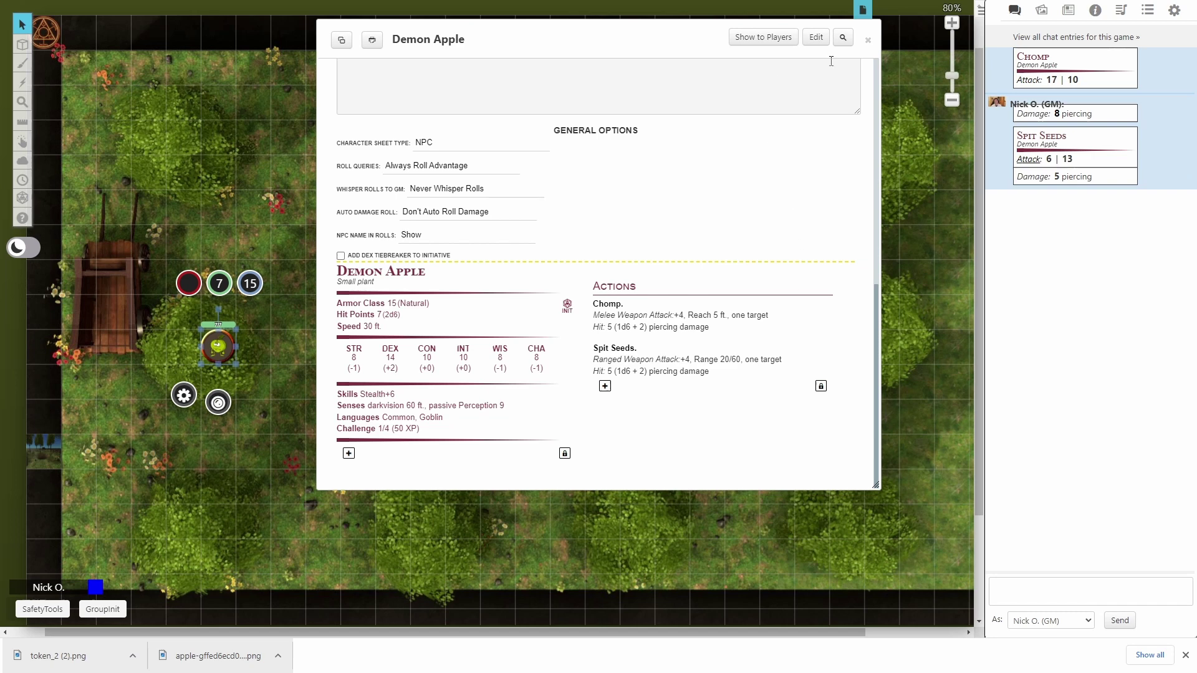
- Close the Demon Apple sheet and delete the other monster's token beside the dirt pit
click(868, 40)
click(515, 338)
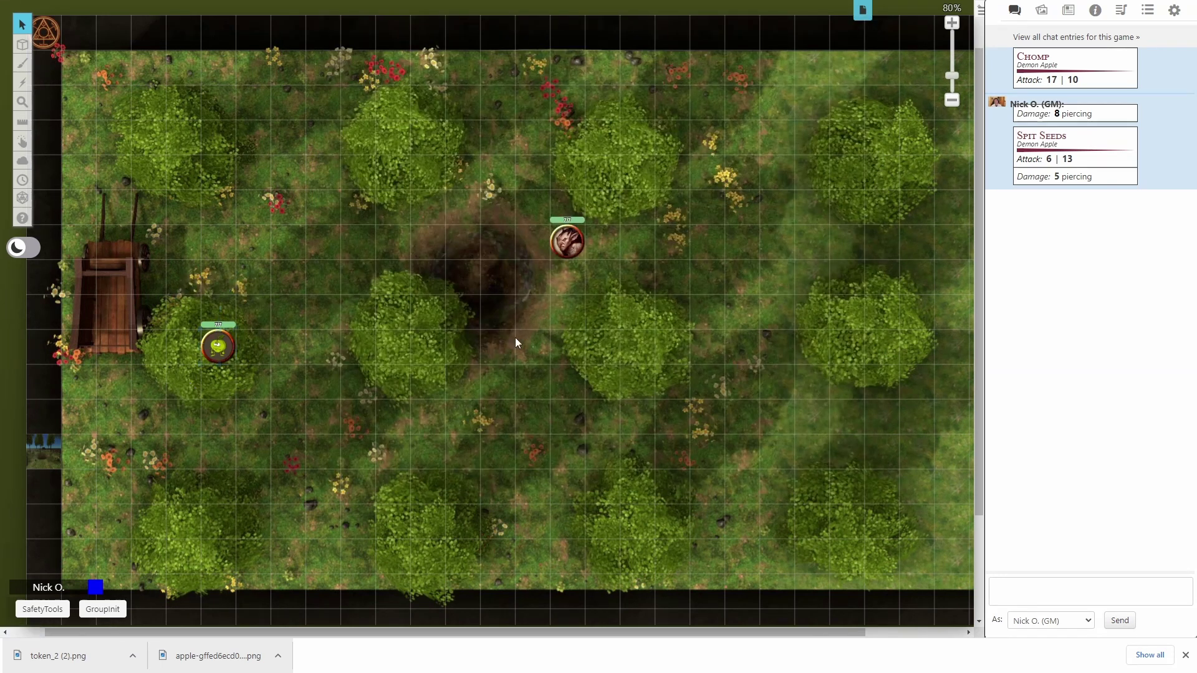
click(574, 240)
key(Delete)
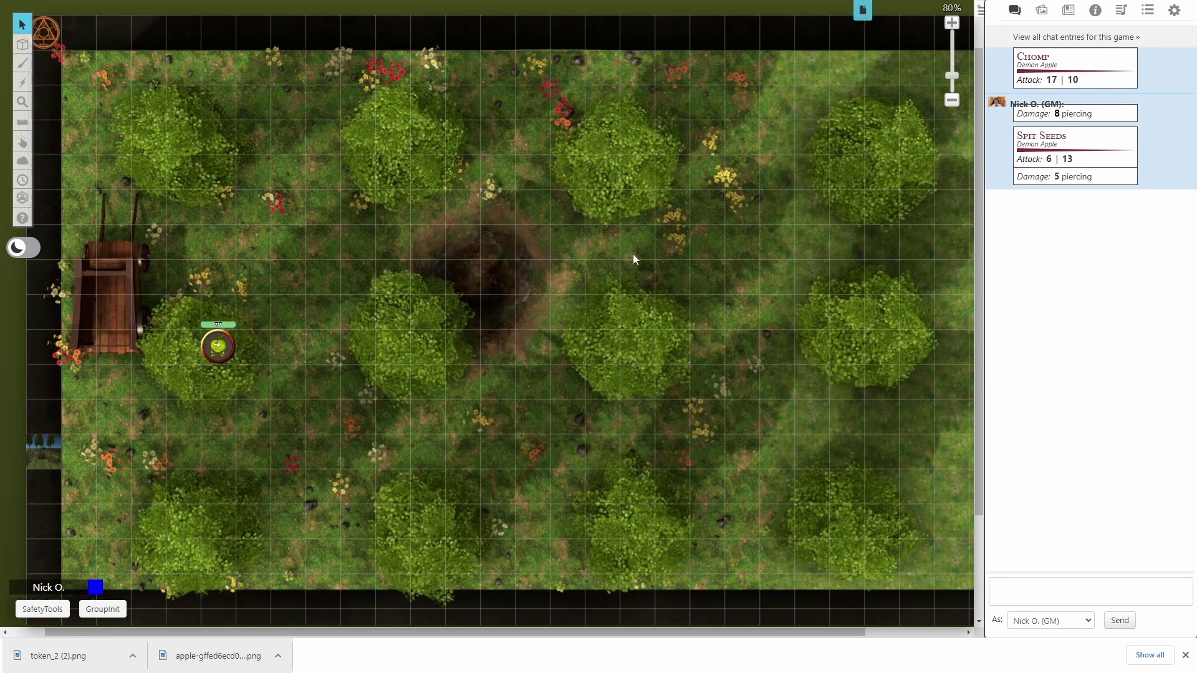
- Place two more Demon Apple tokens from the journal, one on each of the two trees east of the dirt pit
click(1067, 12)
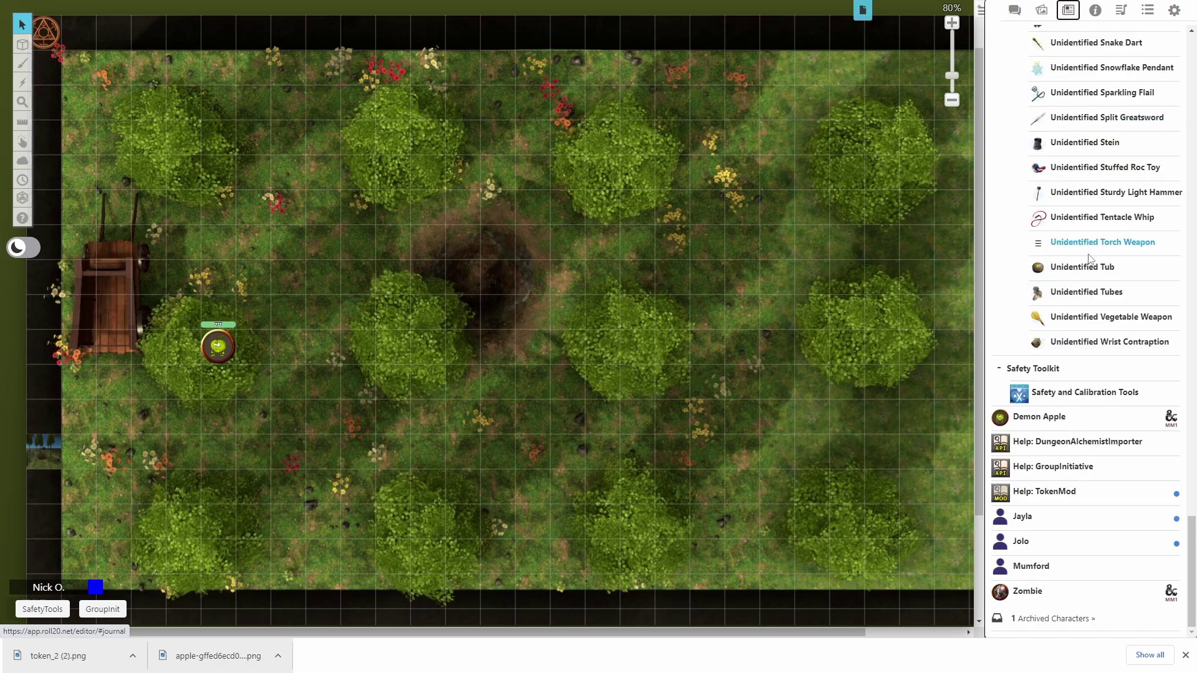
drag(1036, 421, 606, 156)
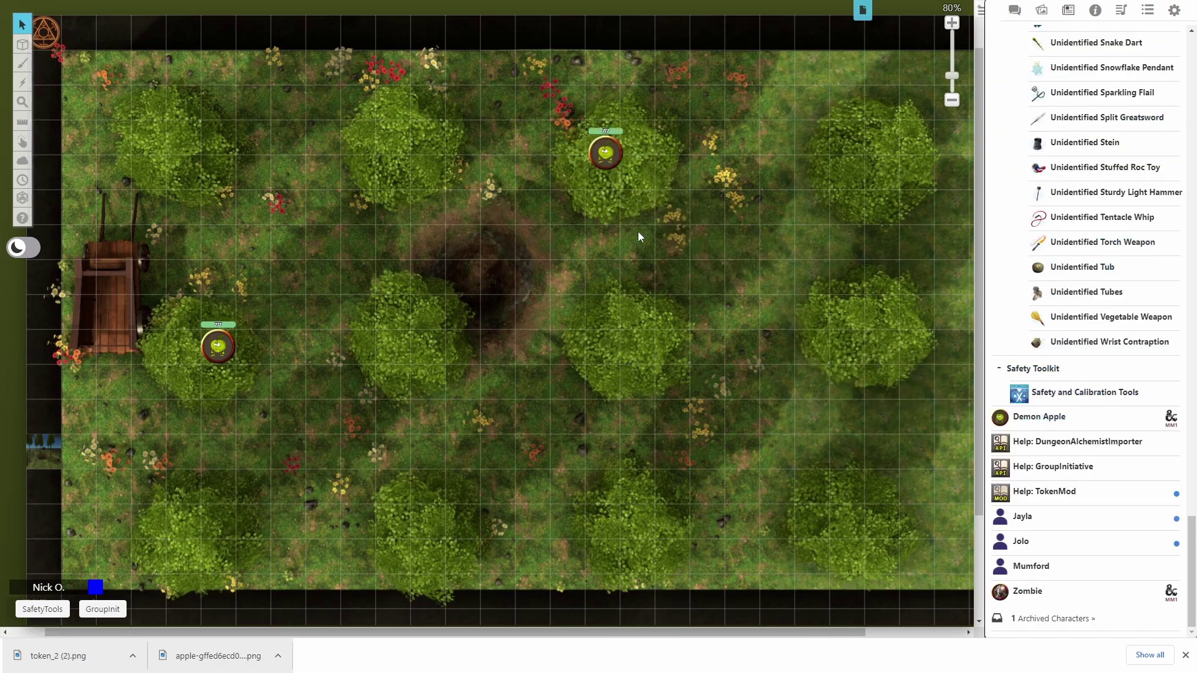
drag(1035, 418, 629, 337)
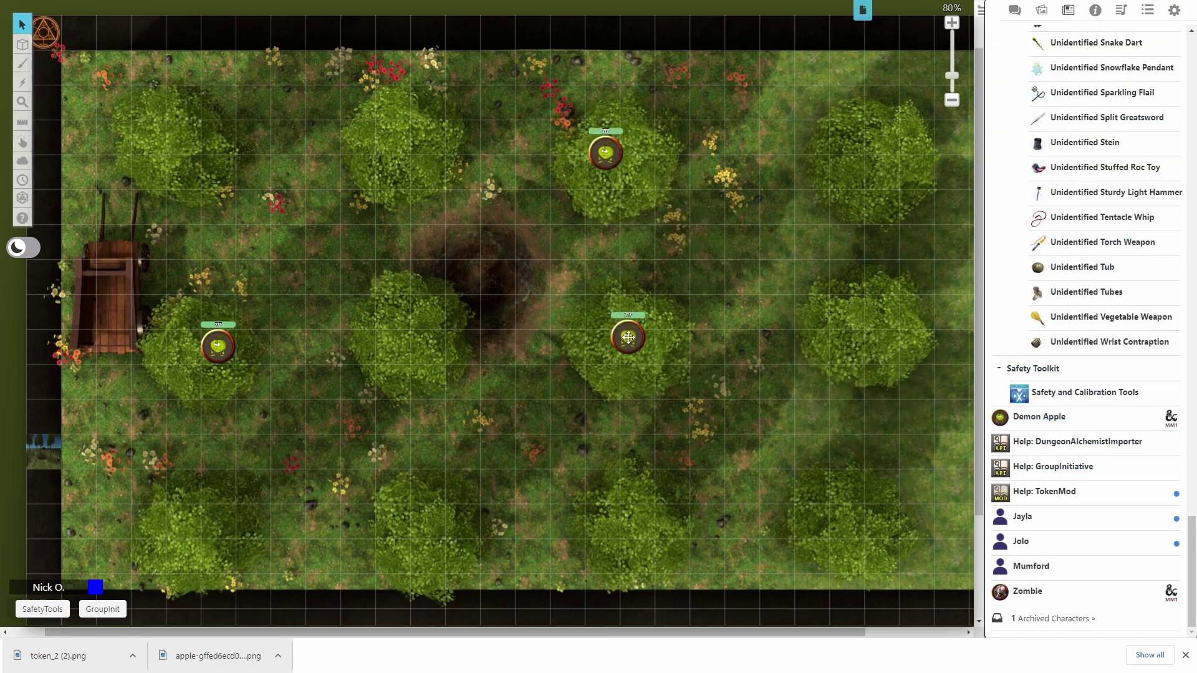
- Check the bar settings of the Demon Apple token southeast of the dirt pit, and close them without saving
double_click(630, 336)
click(568, 111)
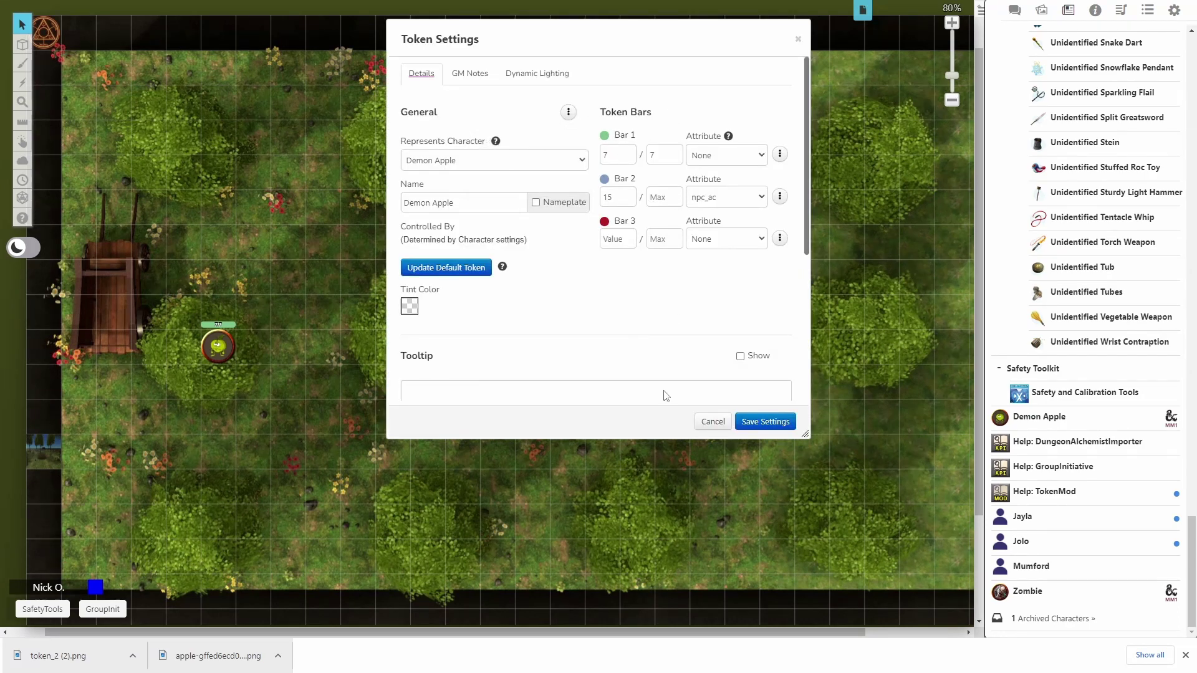
click(713, 422)
- Set the southeast Demon Apple token's Bar 1 to 3, and move the original token onto the tree southwest of the dirt pit
click(629, 273)
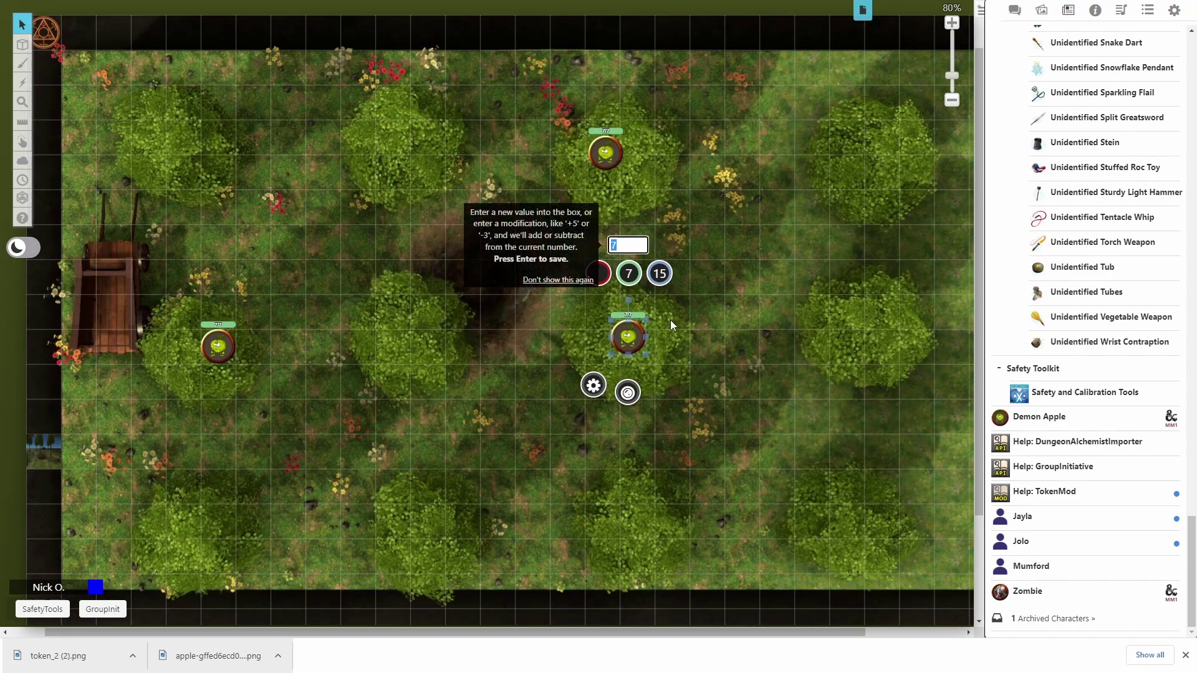
text(3)
key(Return)
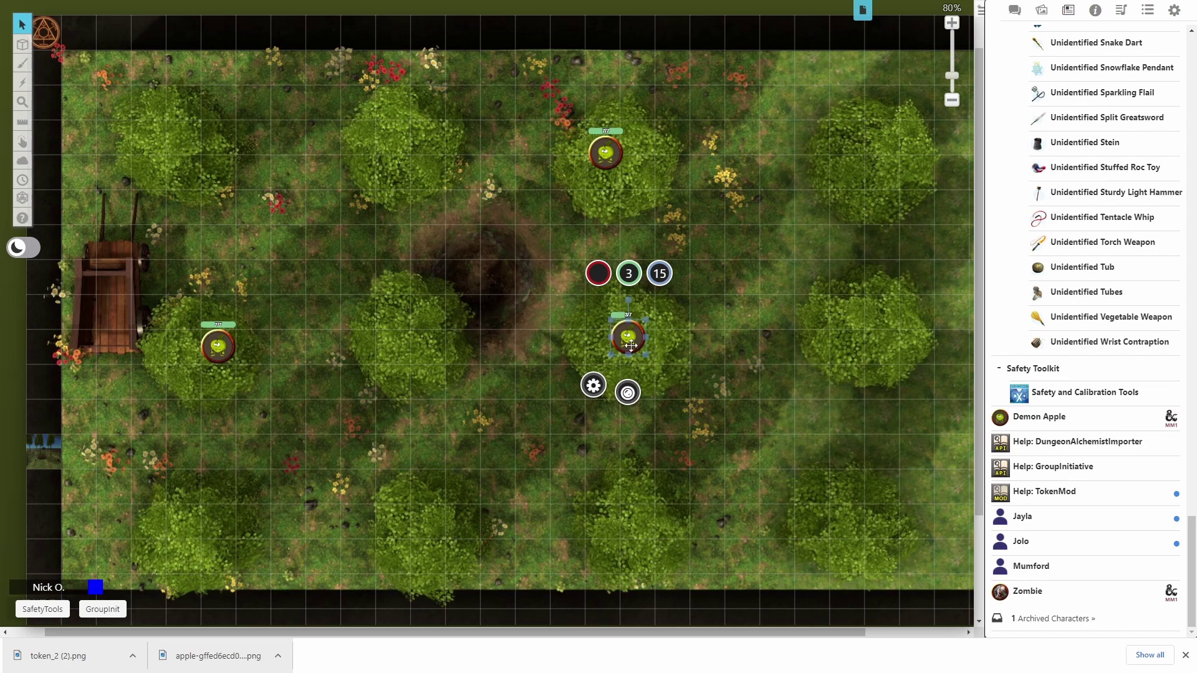
drag(224, 346, 398, 346)
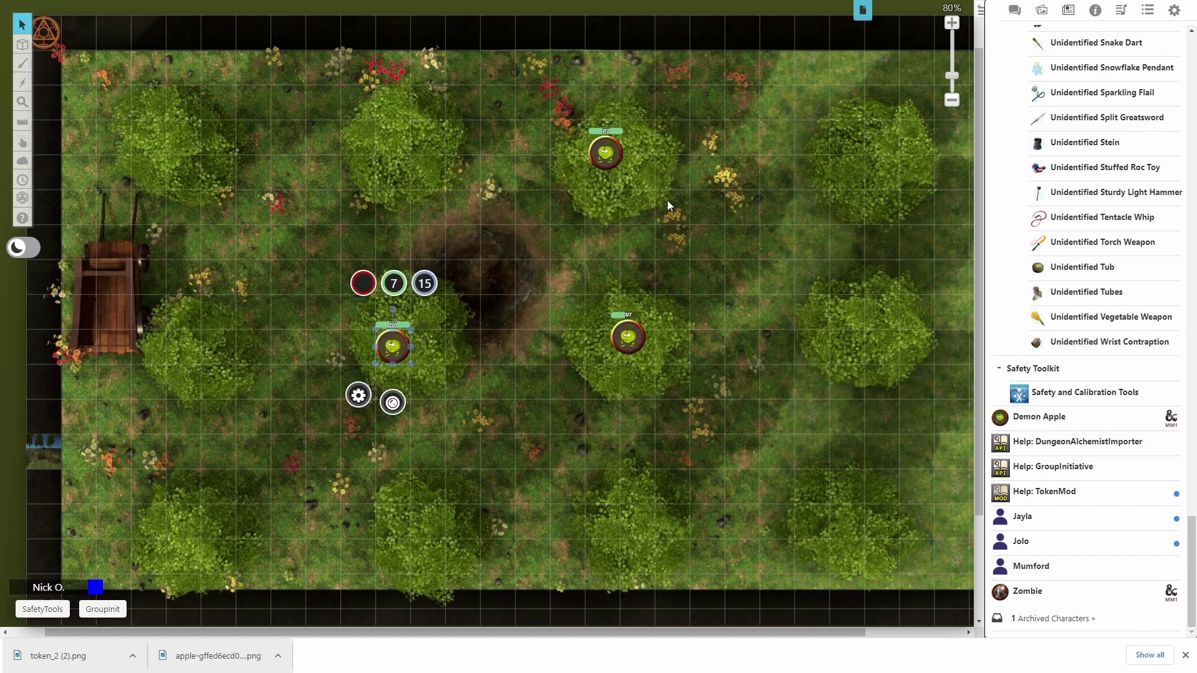
click(628, 334)
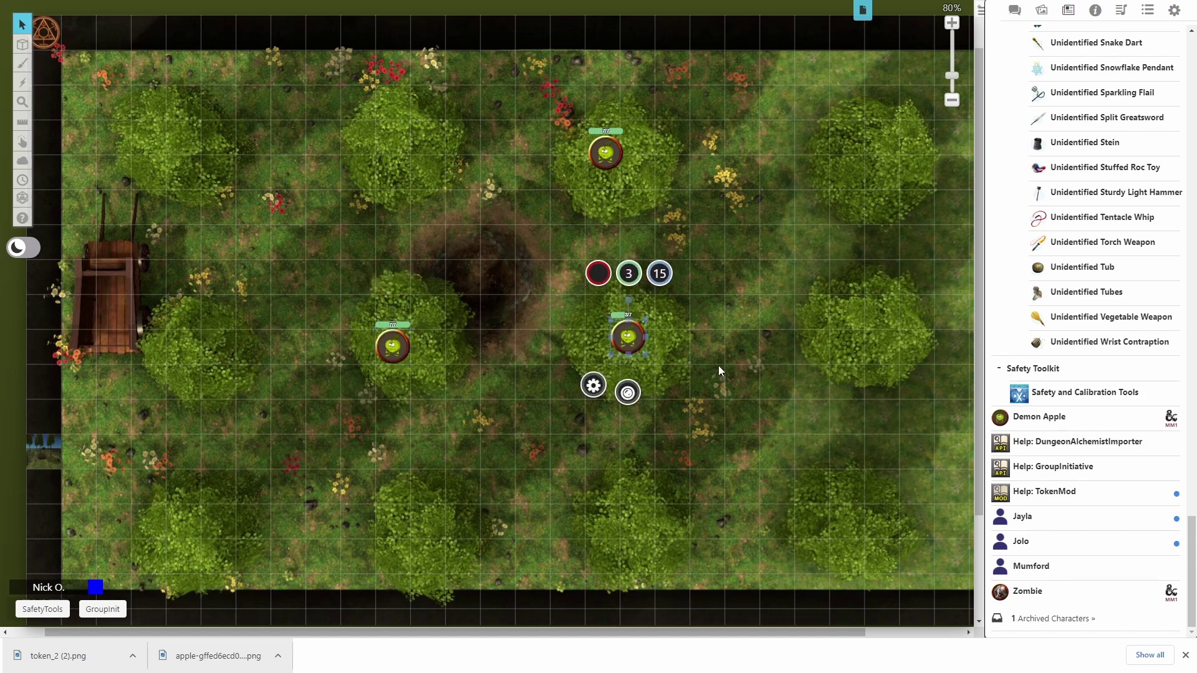